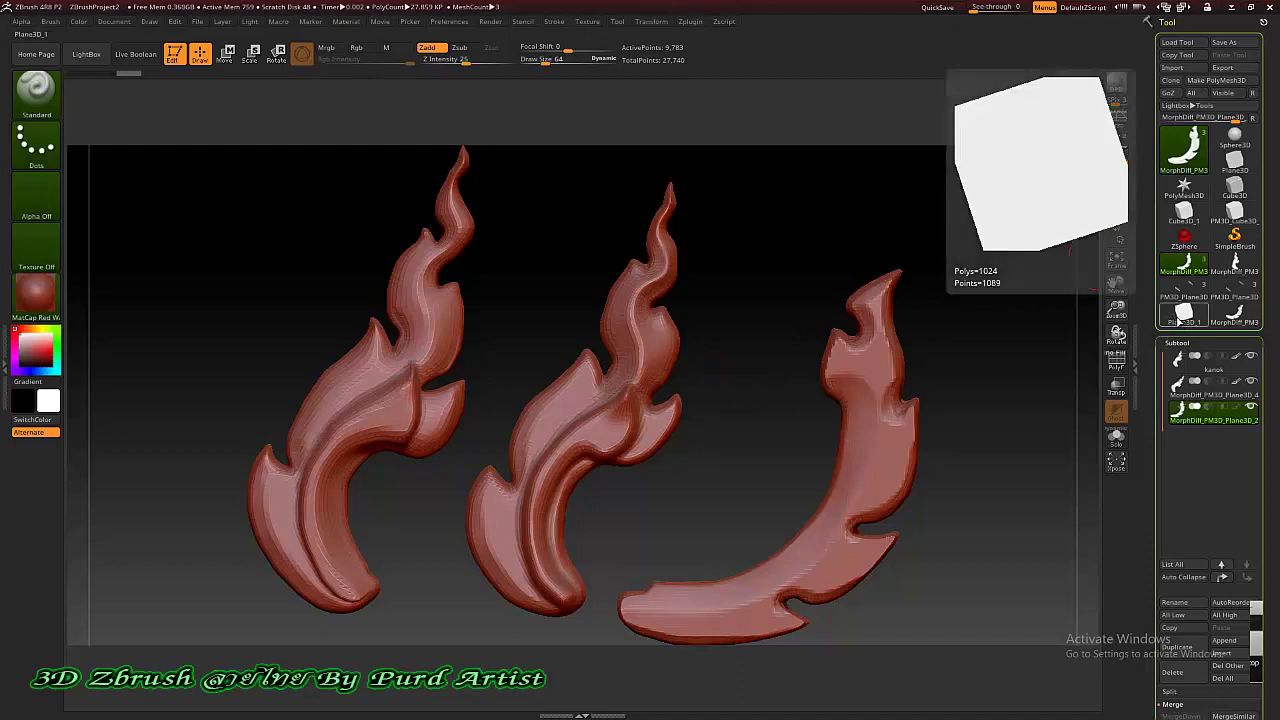
Step: Make Plane3D_1 active, show the kanok flame reference behind it, and remove the trial outline stroke
click(1183, 313)
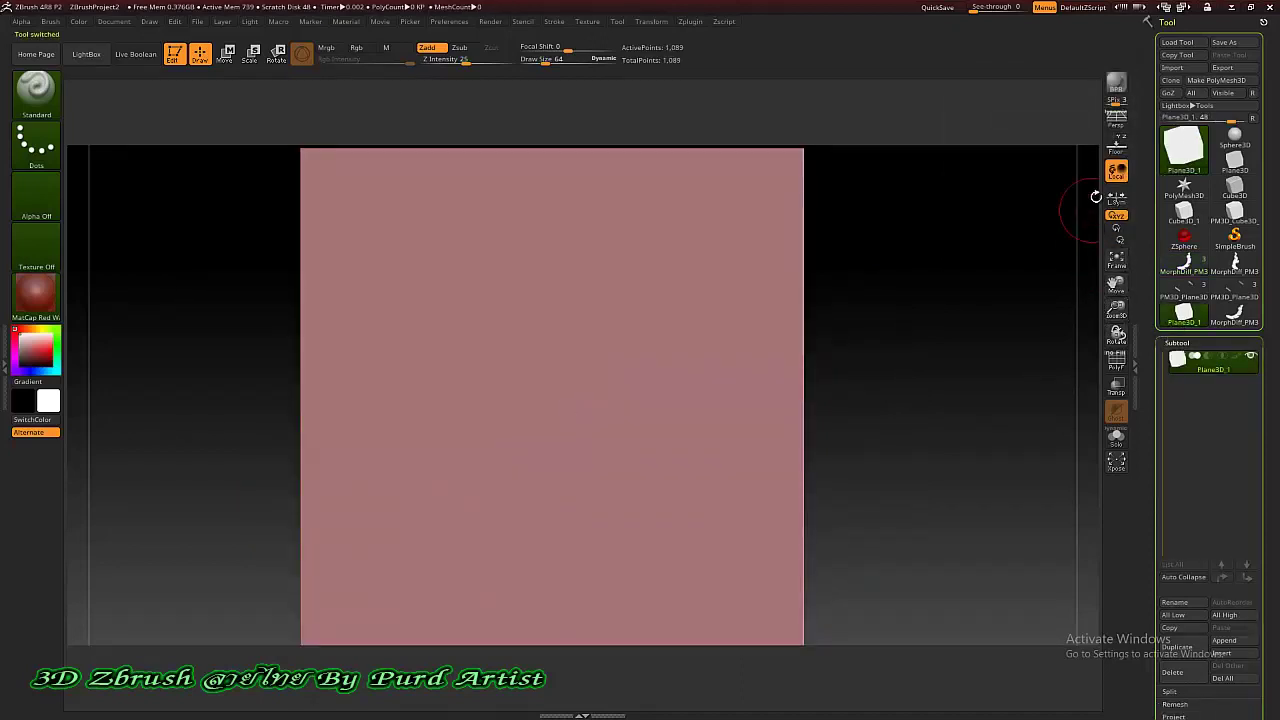
click(1117, 148)
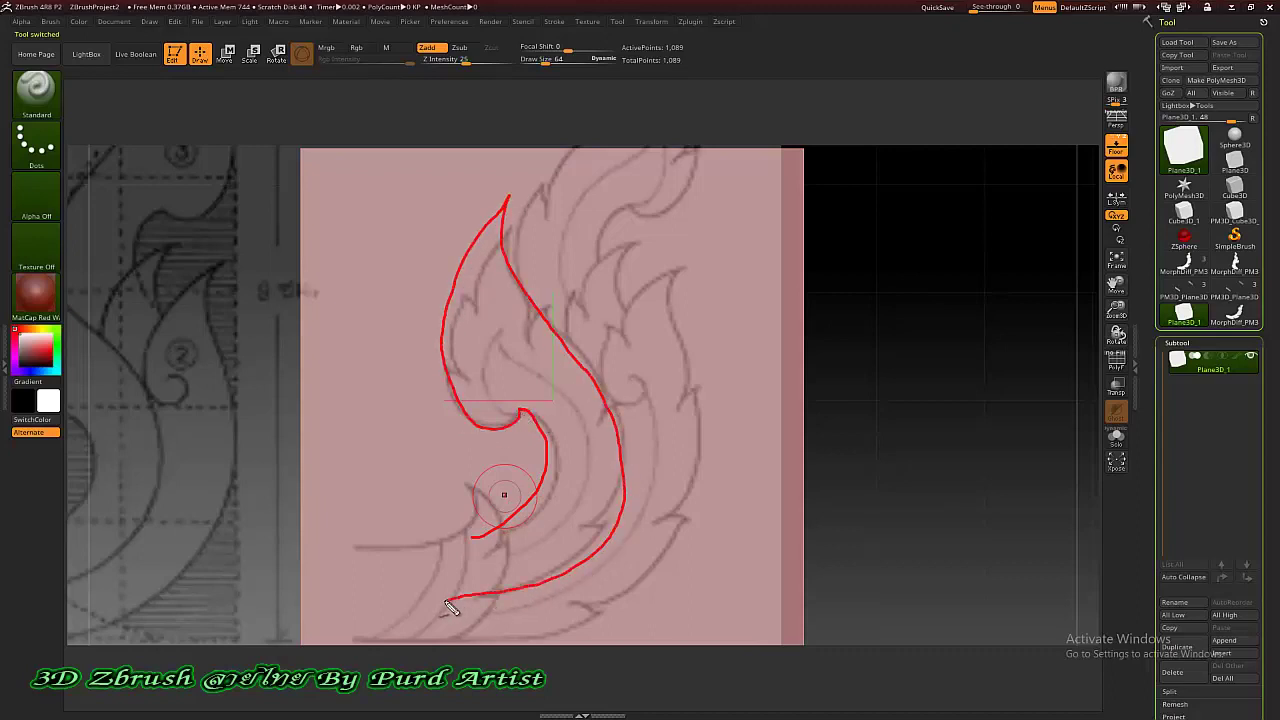
click(497, 441)
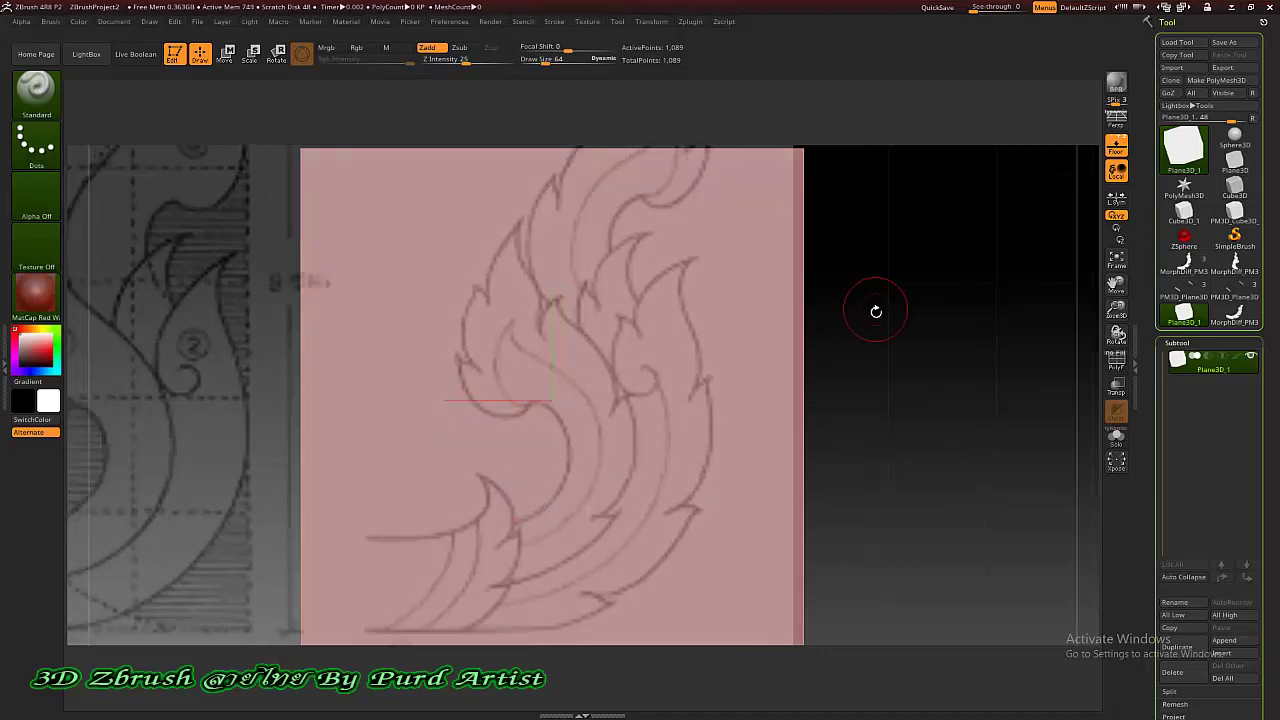
Step: Frame the plane and zoom out to see the whole reference sheet
key(shift)
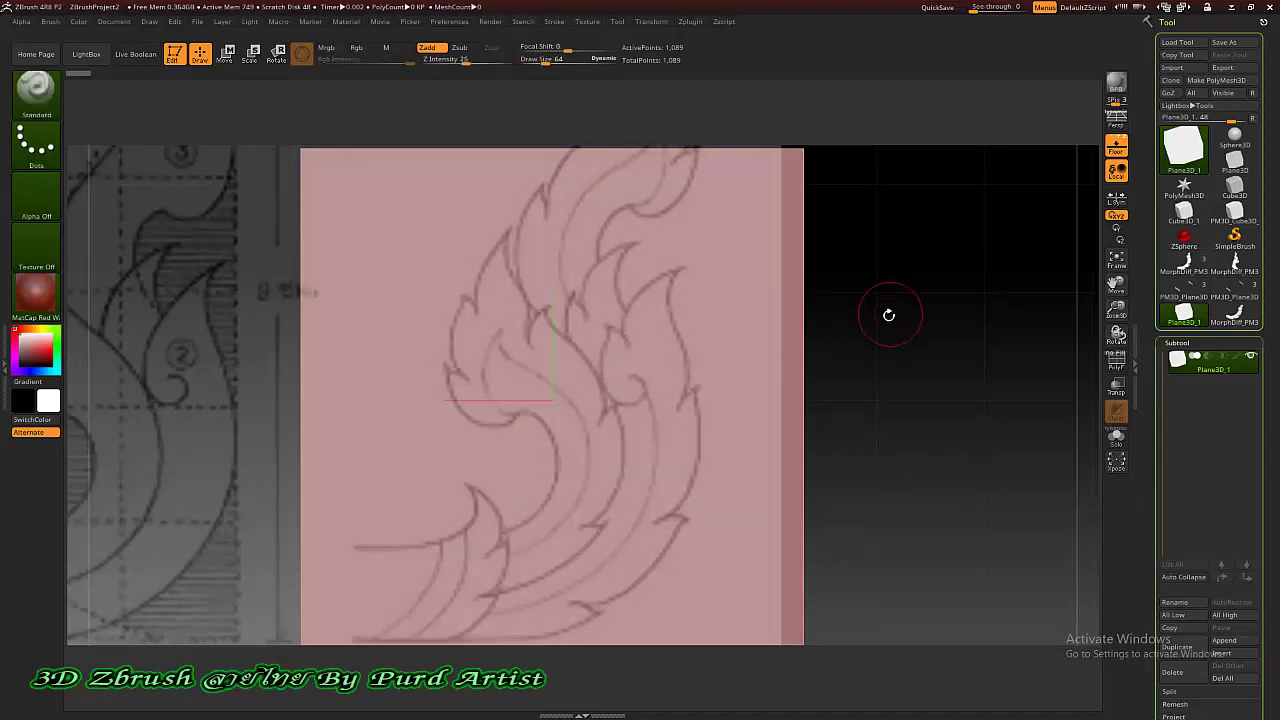
key(f)
alt+drag(782, 377, 607, 150)
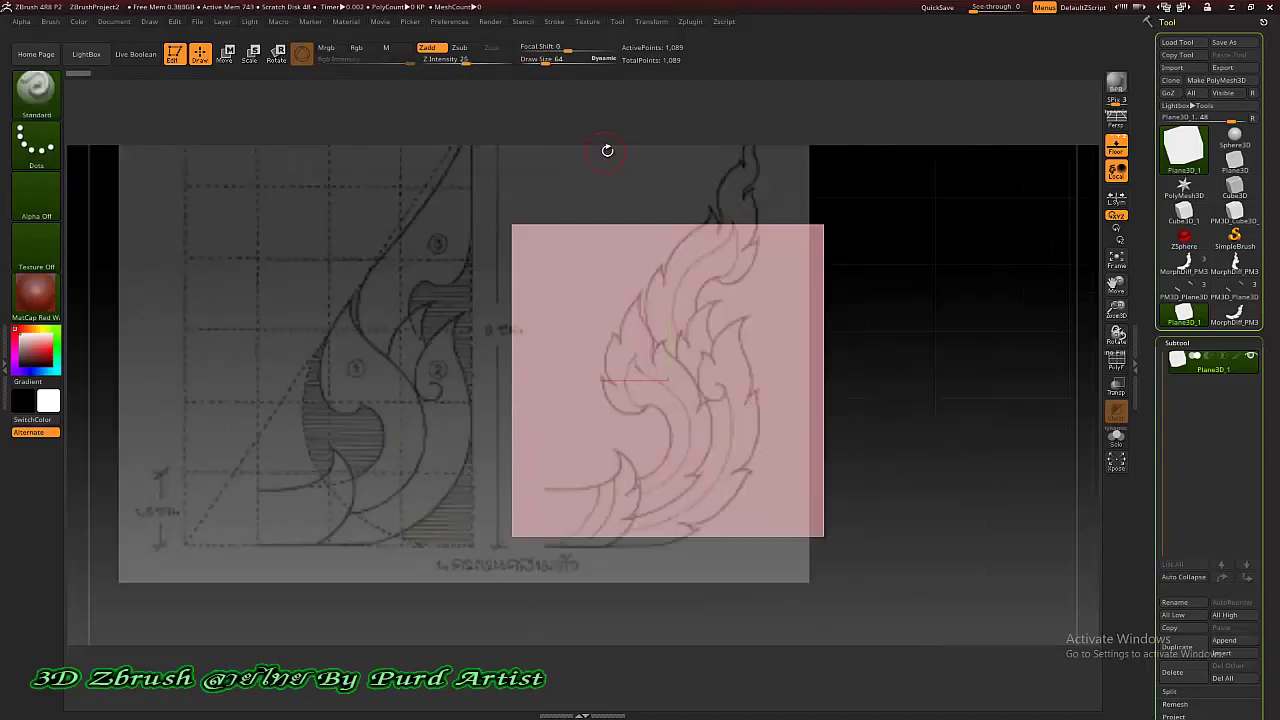
Step: Store the plane as a morph target and invert the mask so only the flame is free
click(1187, 299)
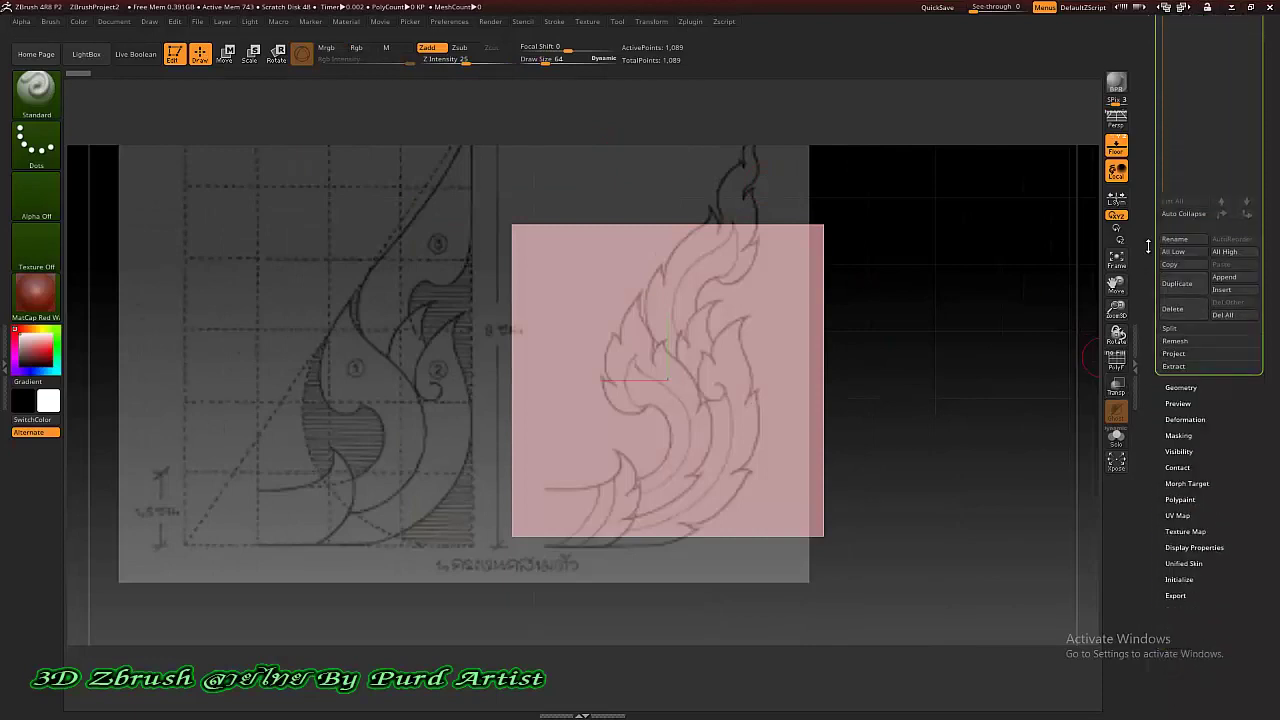
click(1222, 312)
drag(857, 337, 861, 339)
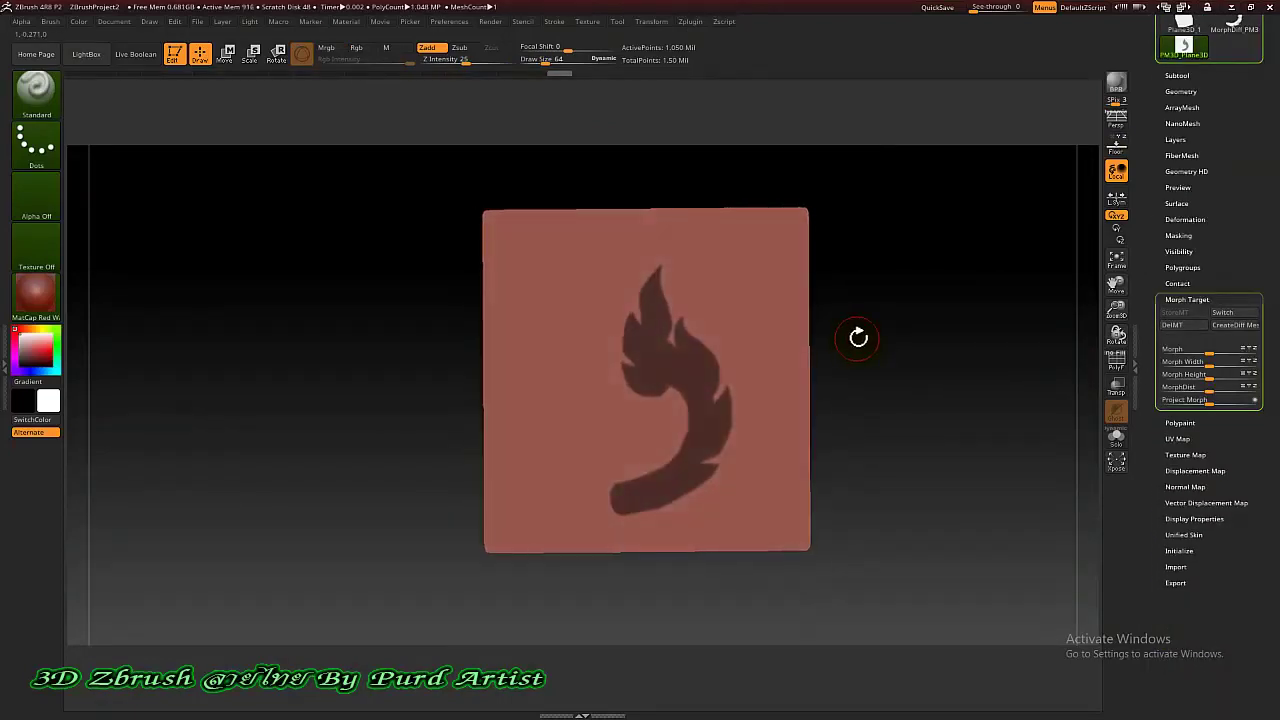
key(ctrl)
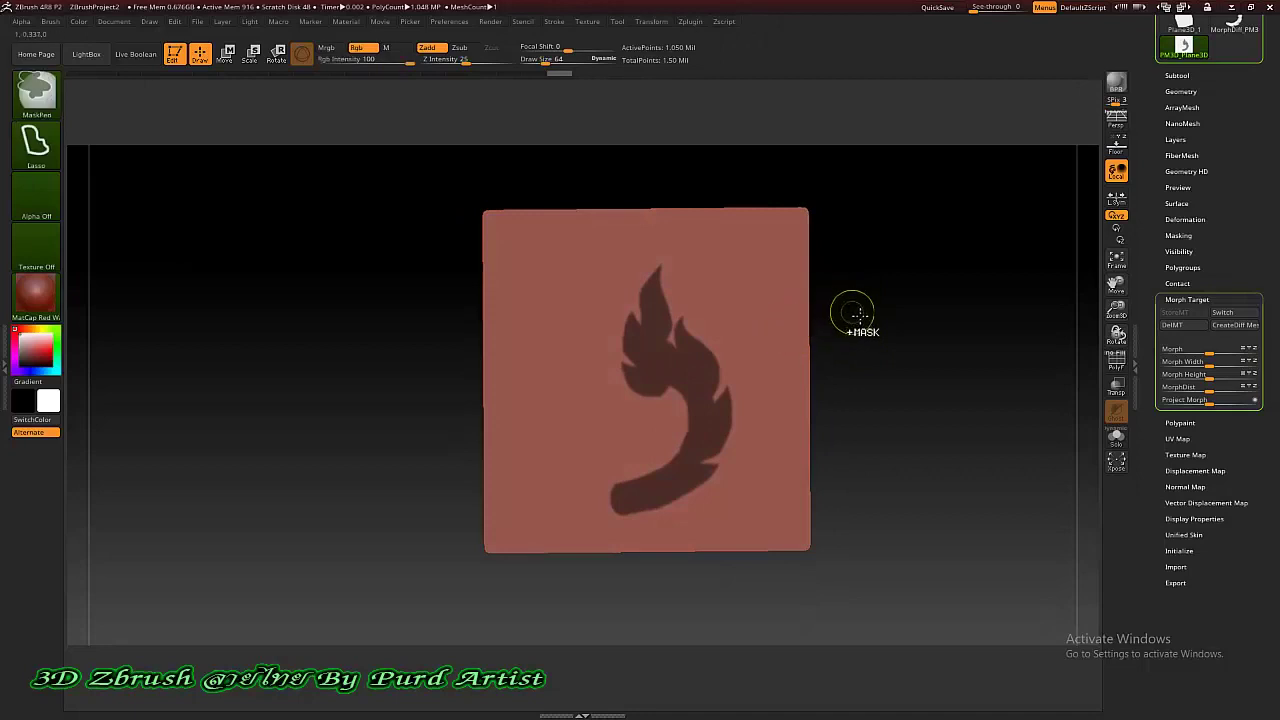
ctrl+click(857, 317)
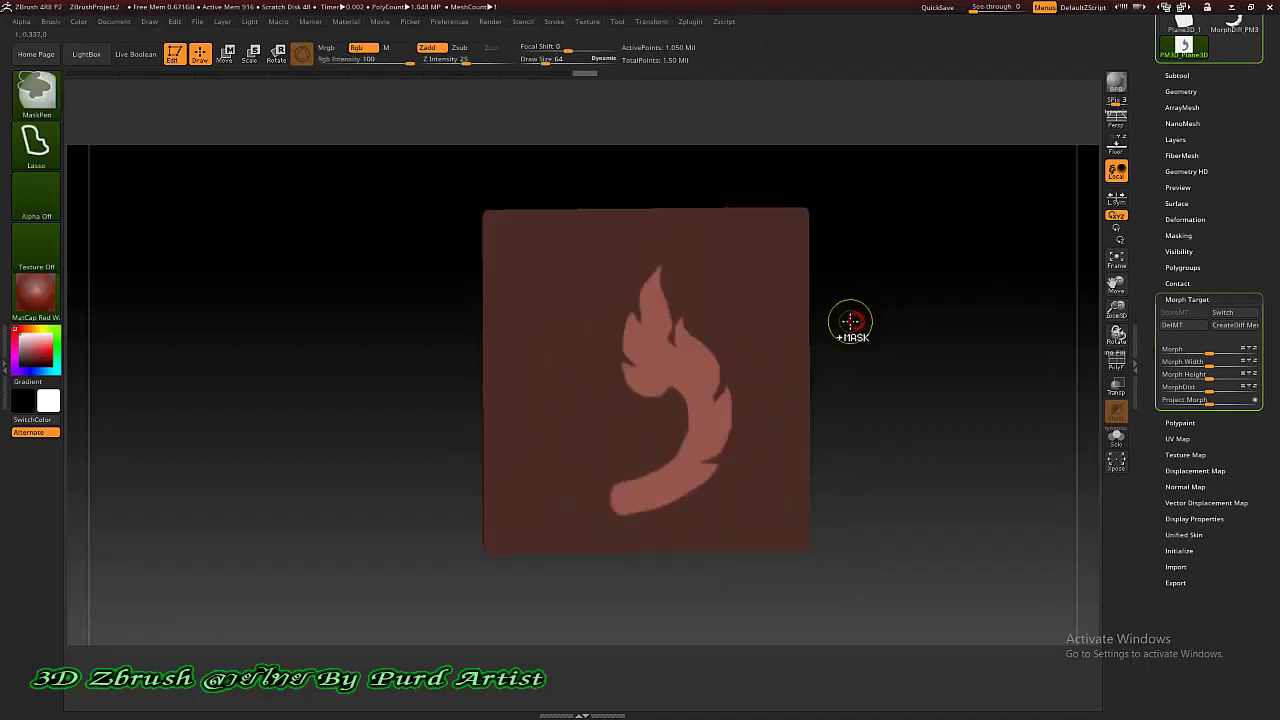
drag(857, 305, 903, 332)
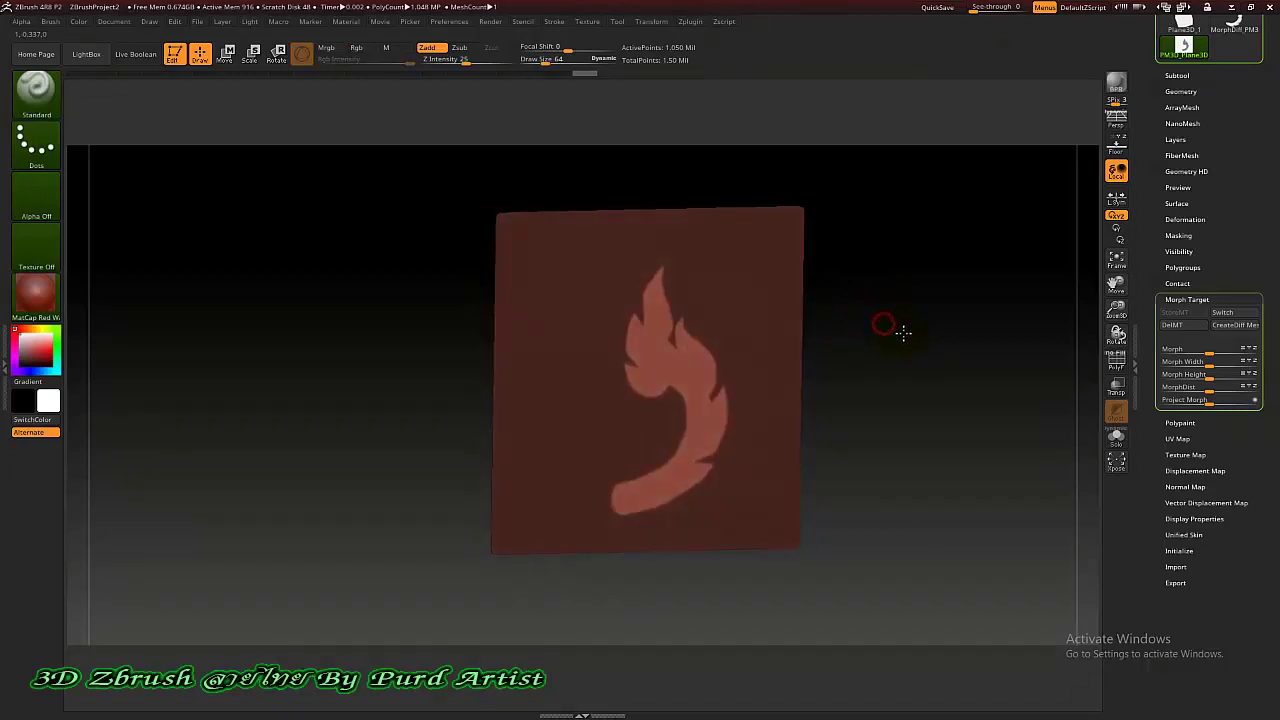
Step: Pull the flame out into a thick relief with the Move Transpose gizmo, viewed from the front
click(225, 53)
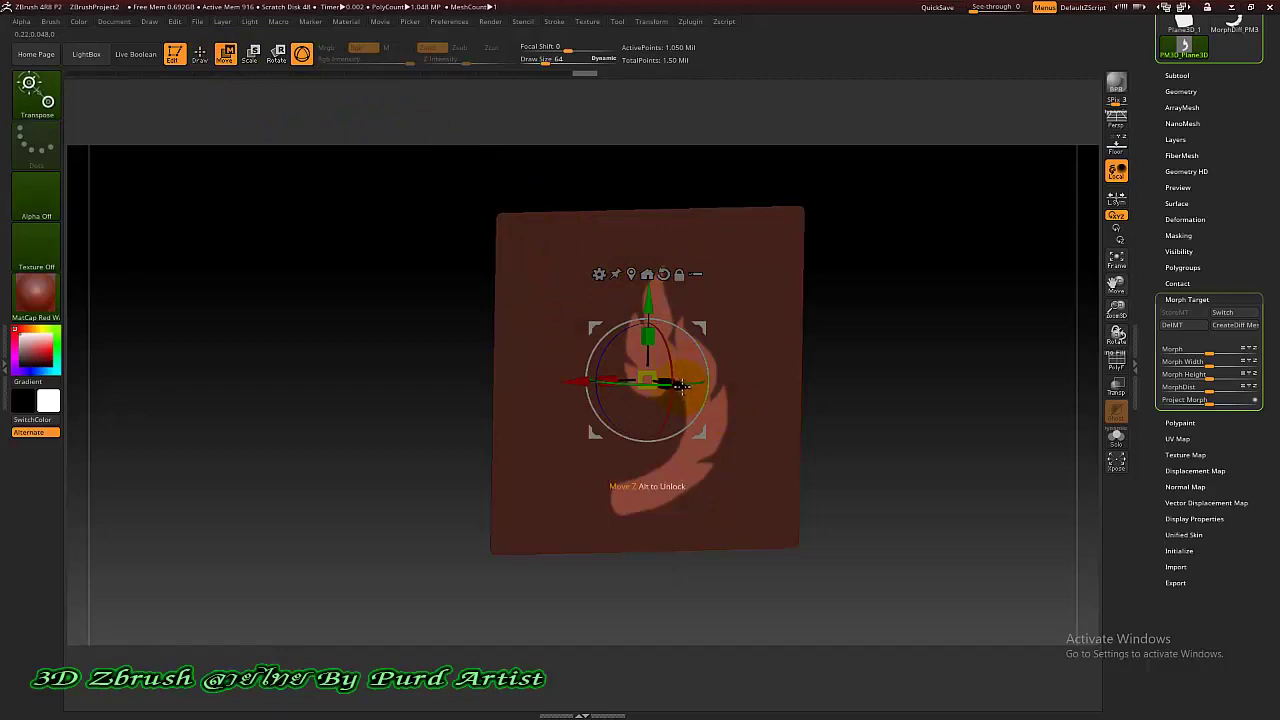
drag(680, 385, 726, 407)
mouse_move(457, 320)
shift+mouse_down()
mouse_move(371, 308)
mouse_move(390, 270)
mouse_move(409, 276)
shift+mouse_up()
click(207, 58)
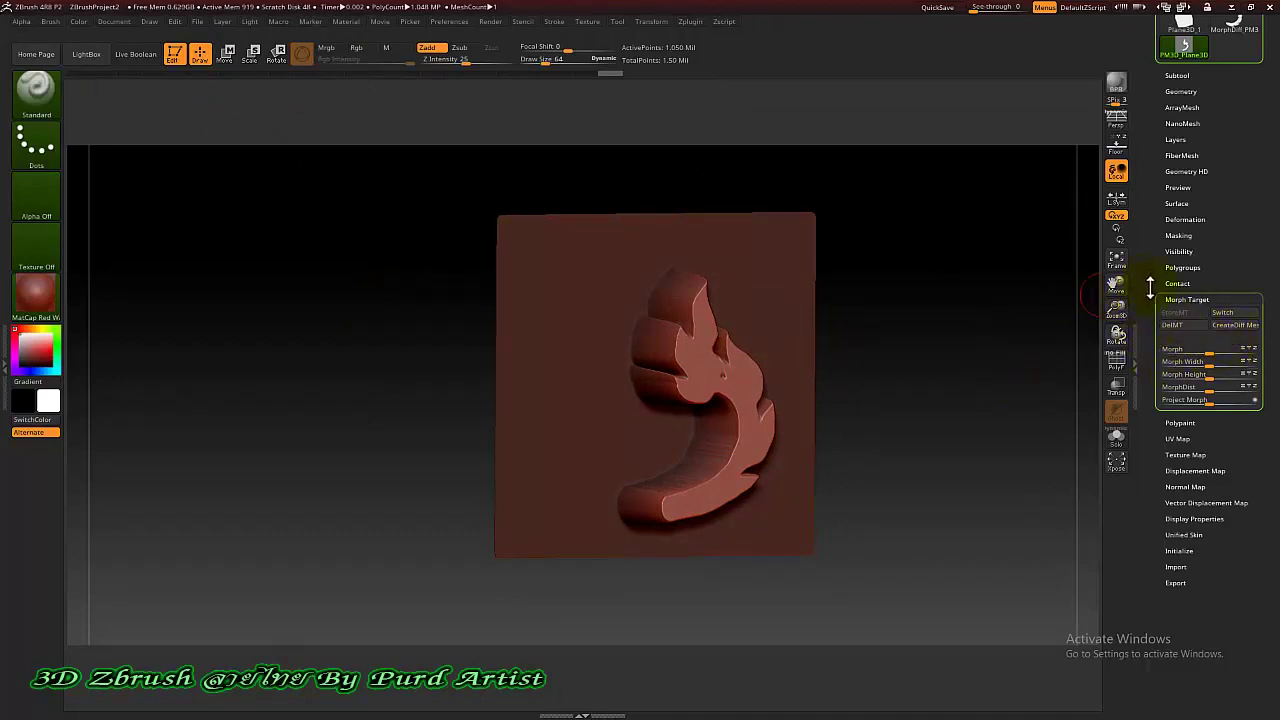
Step: Create a MorphDiff mesh and make it the active tool with PolyFrame shown
click(1236, 327)
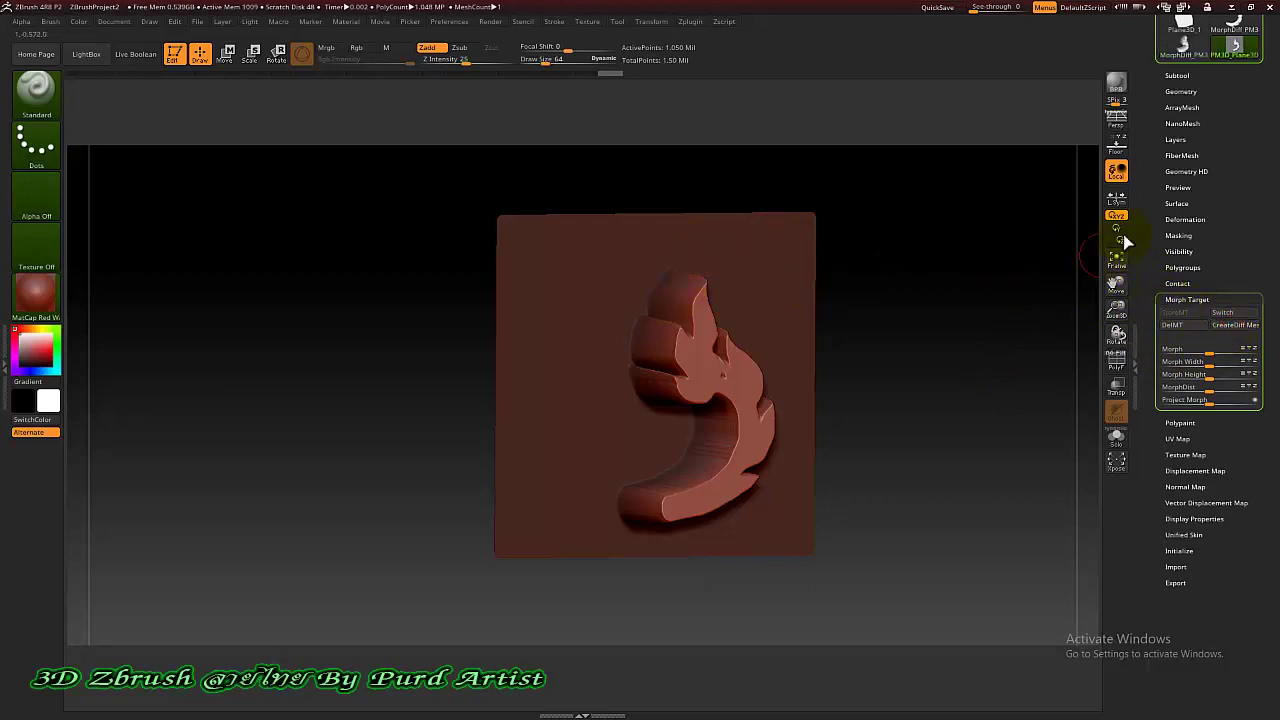
drag(1146, 177, 1136, 258)
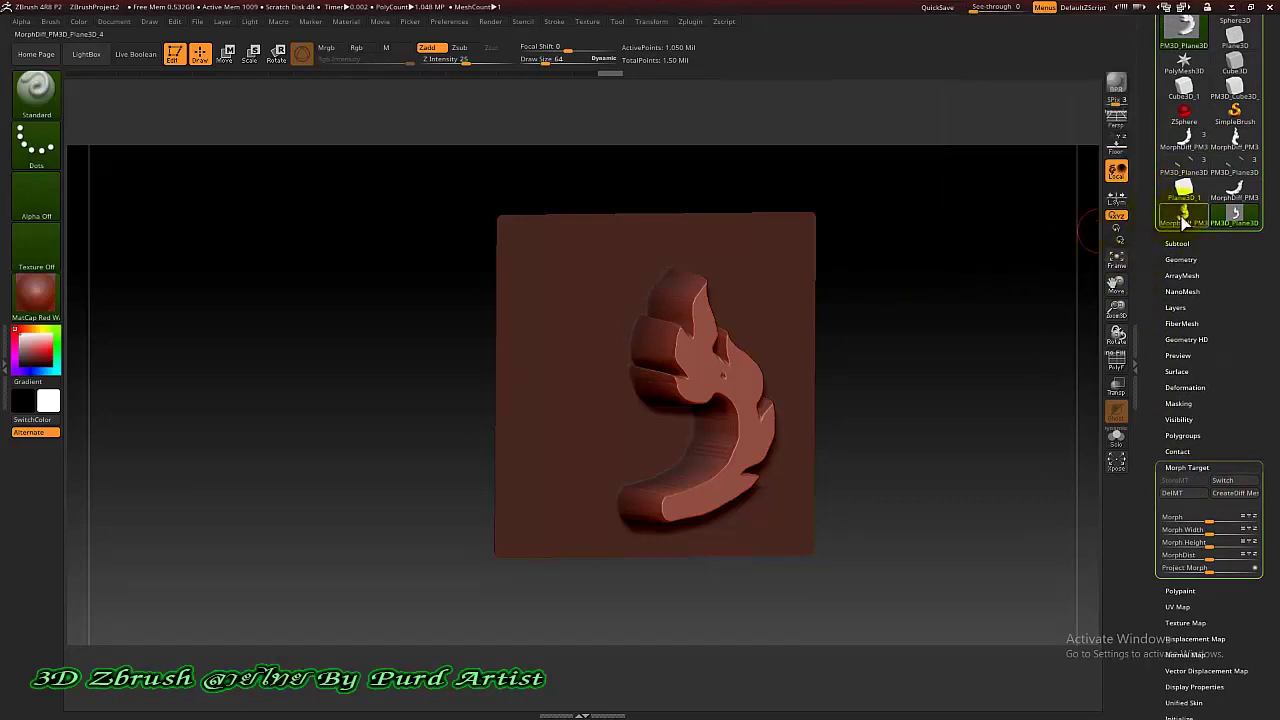
click(1183, 222)
key(shift+f)
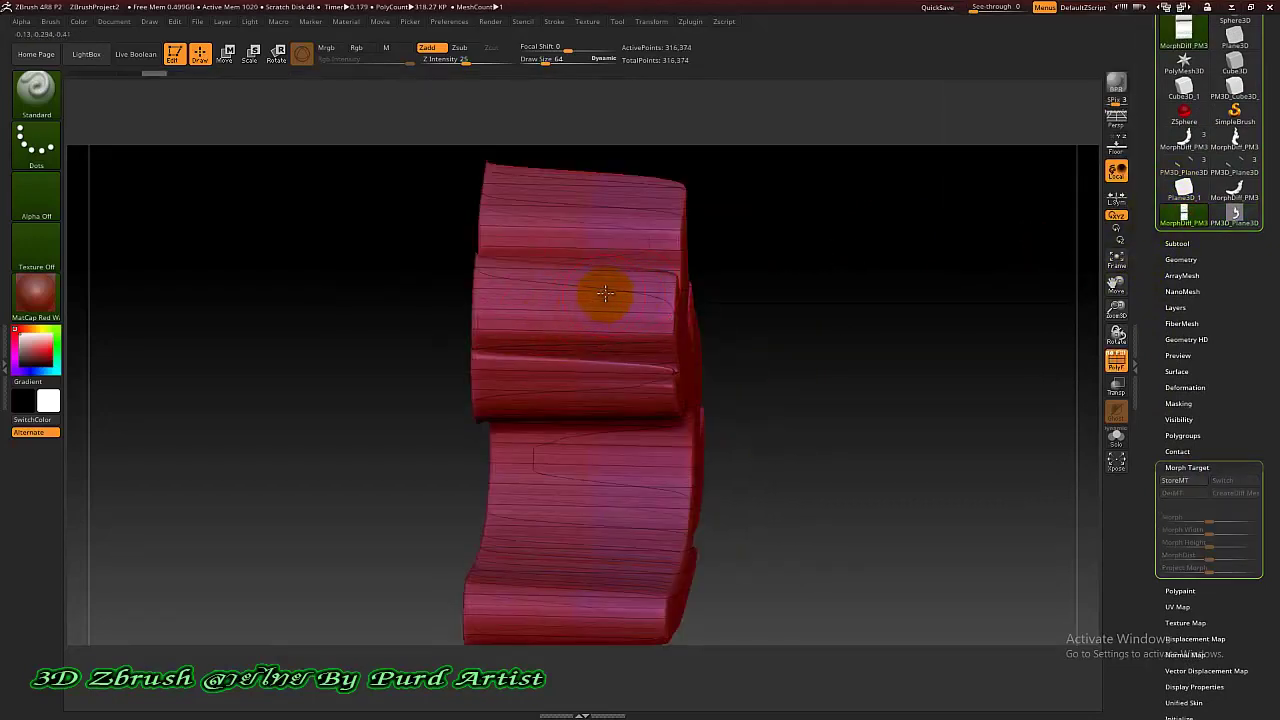
Step: Hide the surrounding plane parts so only the flame piece remains visible
mouse_move(371, 308)
mouse_down()
mouse_move(341, 312)
mouse_move(346, 280)
mouse_move(334, 309)
mouse_up()
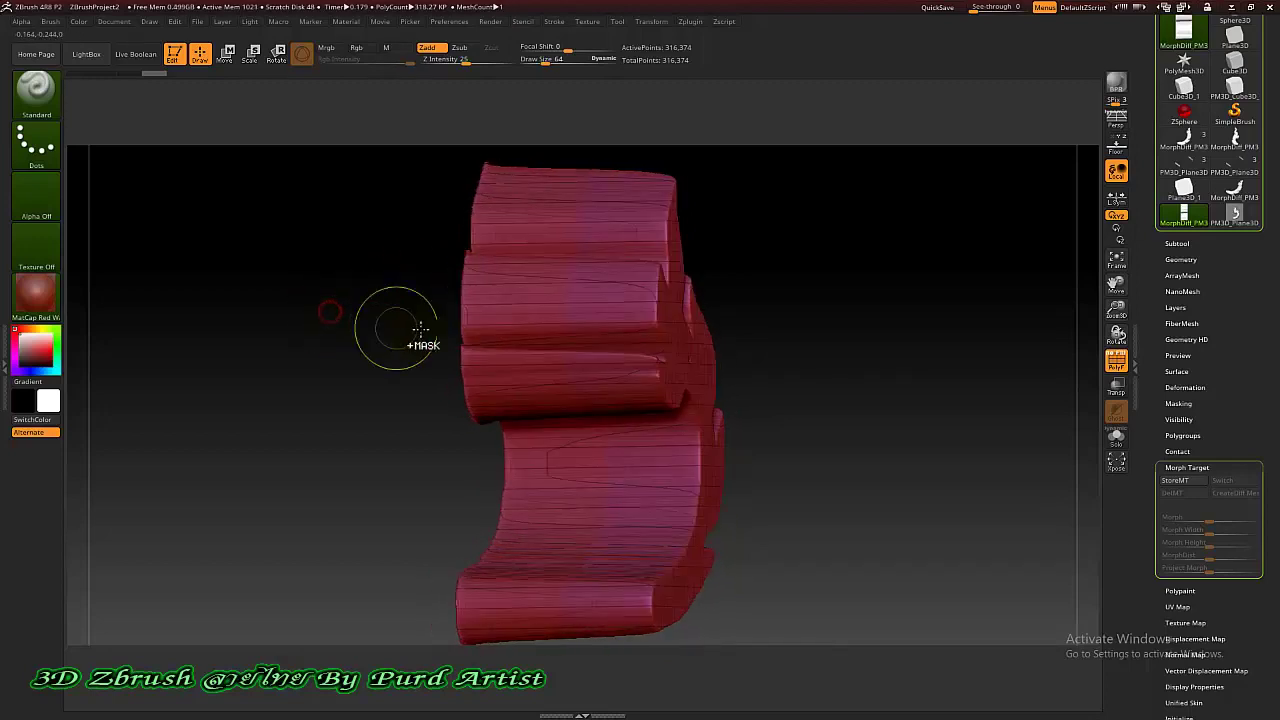
ctrl+shift+click(512, 298)
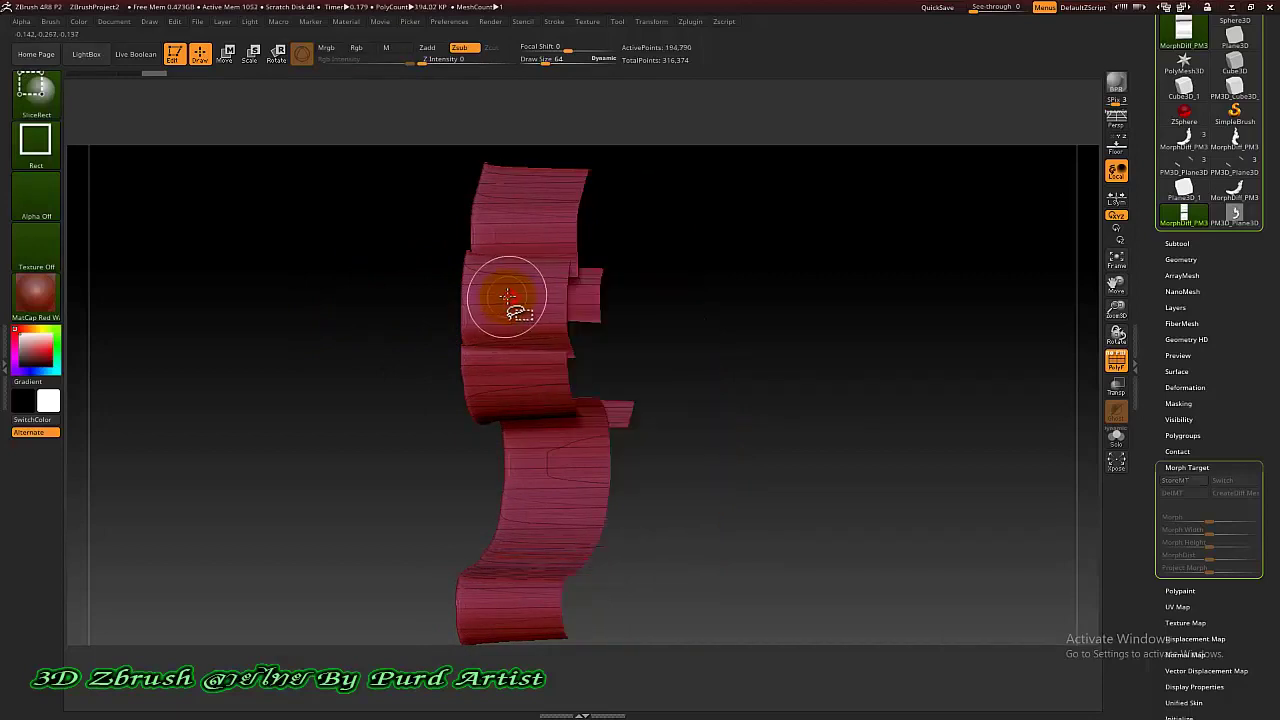
drag(508, 296, 491, 300)
mouse_move(371, 294)
mouse_down()
mouse_move(454, 296)
mouse_move(334, 298)
mouse_move(366, 291)
mouse_up()
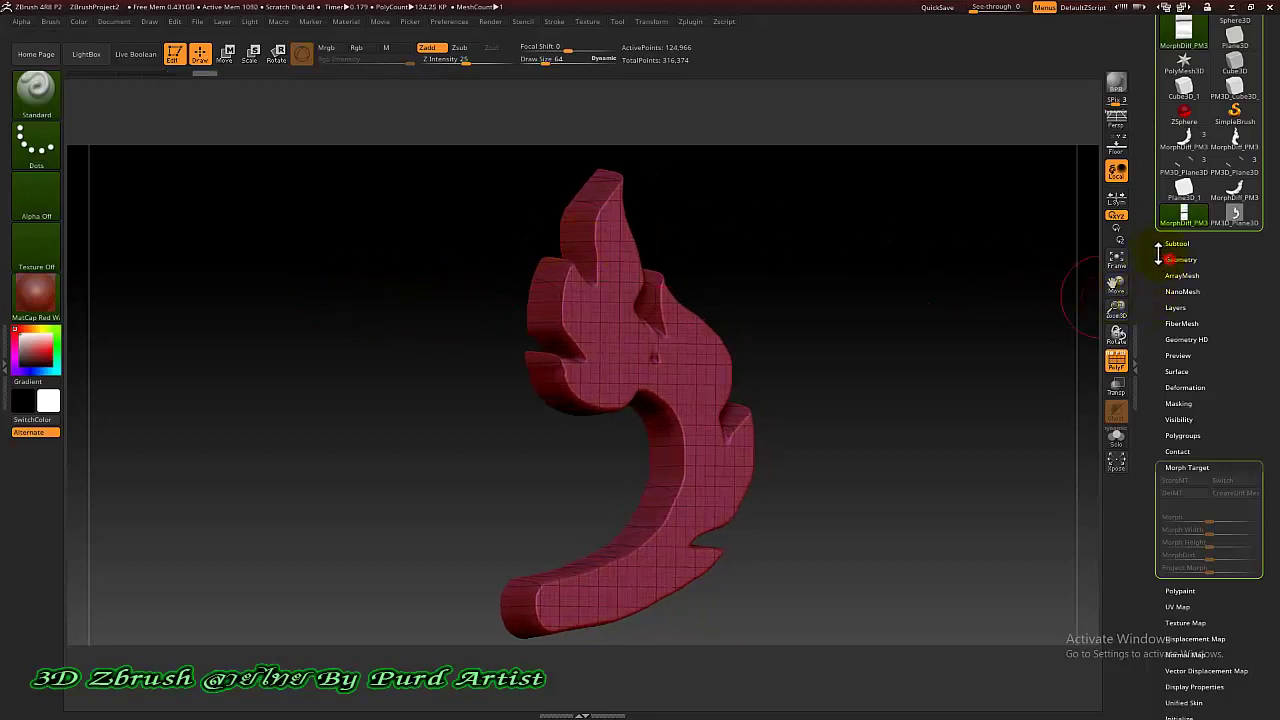
Step: Delete the hidden polygons under Geometry > Modify Topology, leaving only the flame shell
click(1170, 259)
scroll(1145, 286, down, 3)
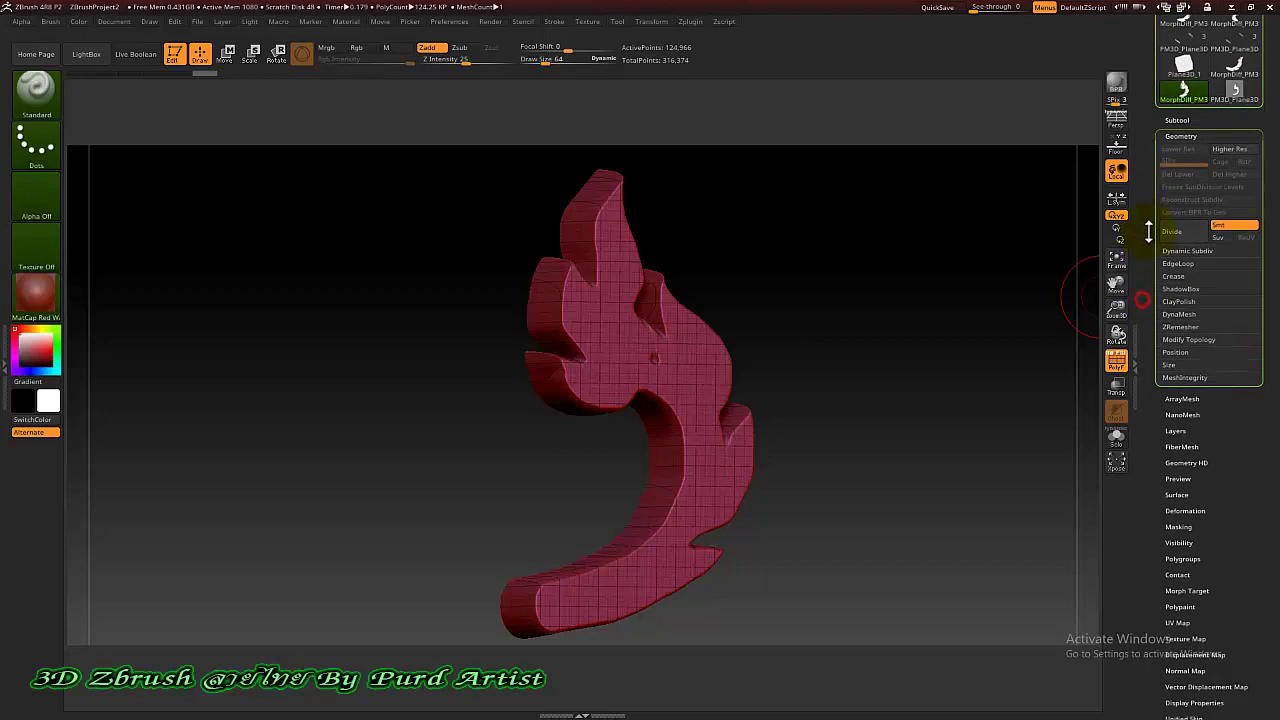
click(1176, 345)
scroll(1143, 329, down, 3)
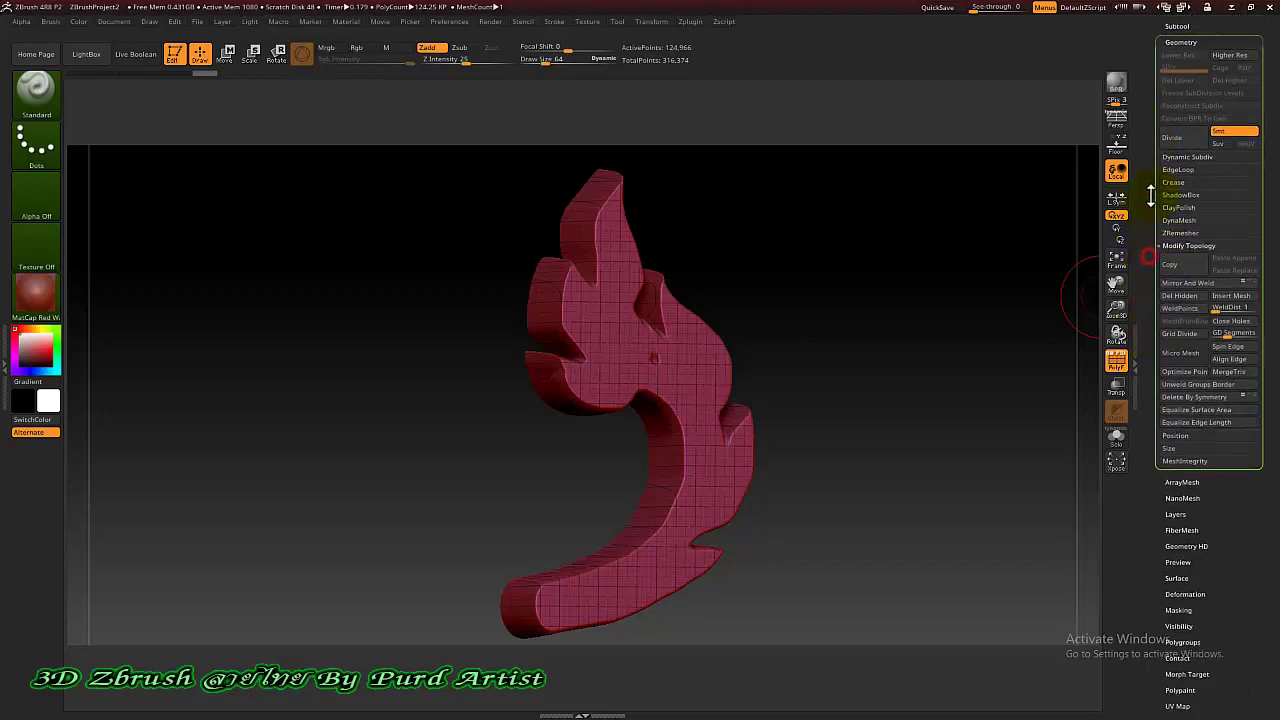
click(1169, 291)
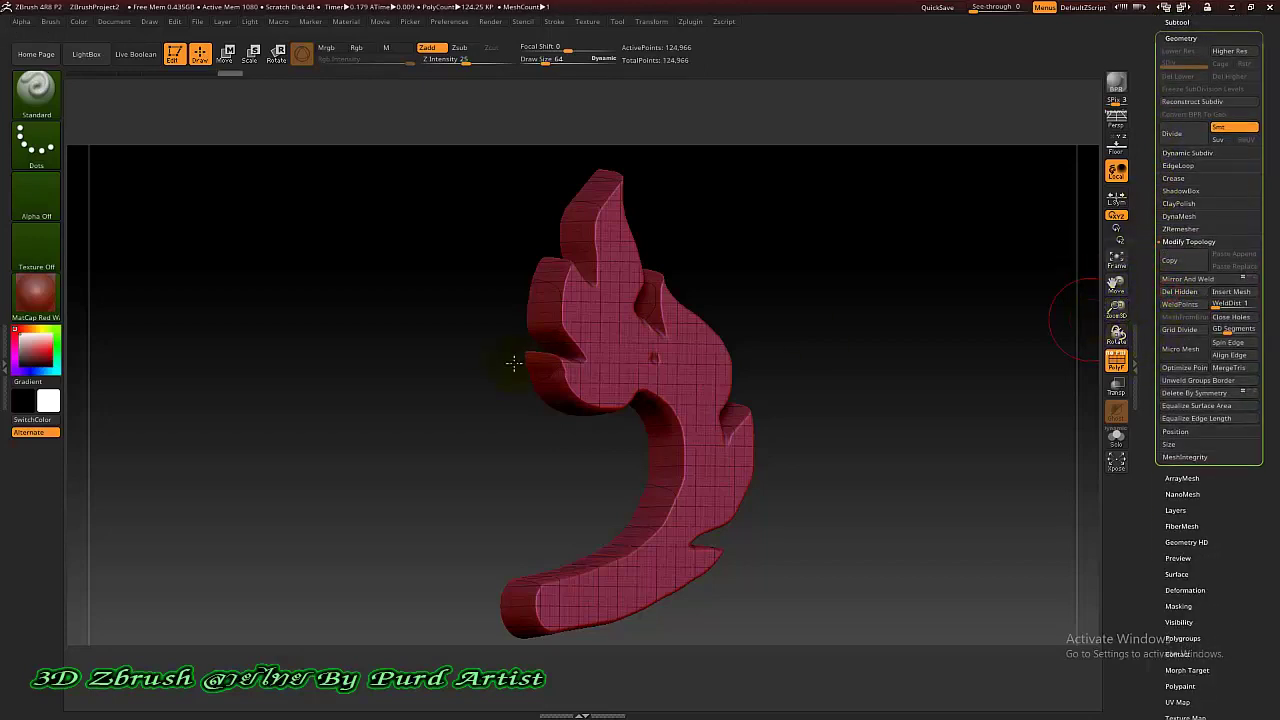
mouse_move(394, 357)
mouse_down()
mouse_move(489, 366)
mouse_move(434, 363)
mouse_move(449, 380)
mouse_move(383, 374)
mouse_move(452, 323)
mouse_up()
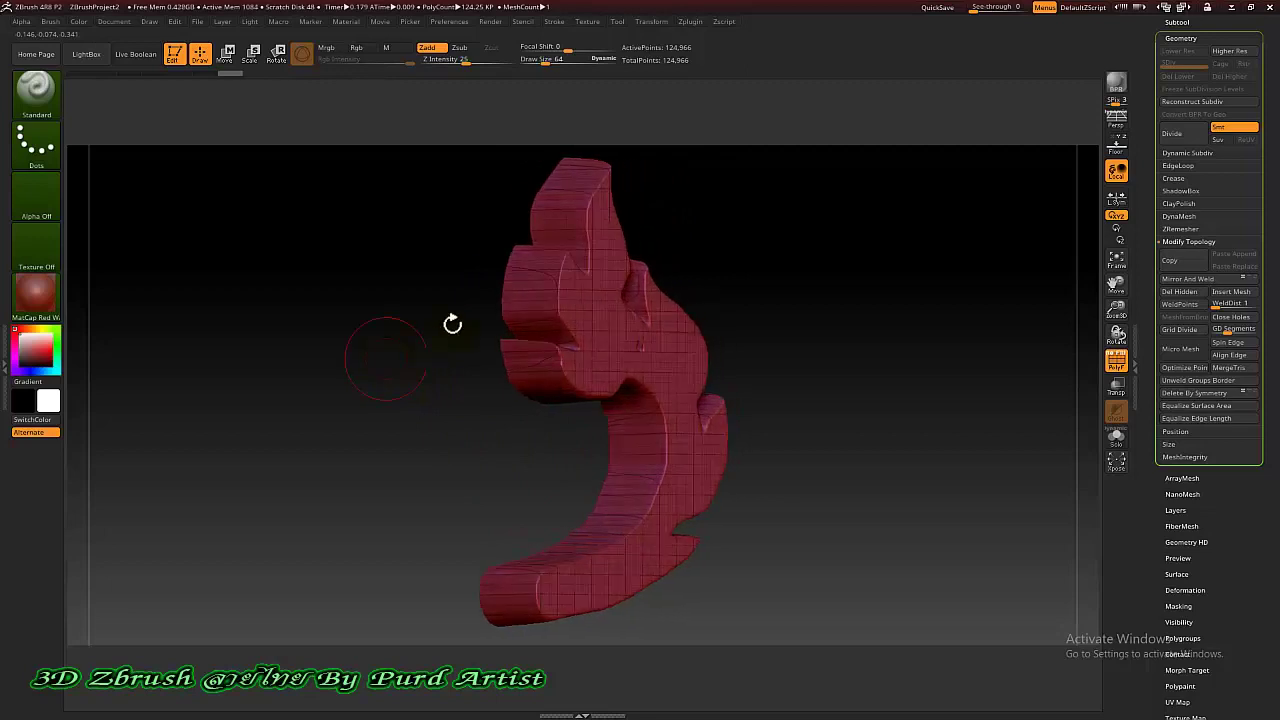
Step: DynaMesh the flame at resolution 504
click(1177, 216)
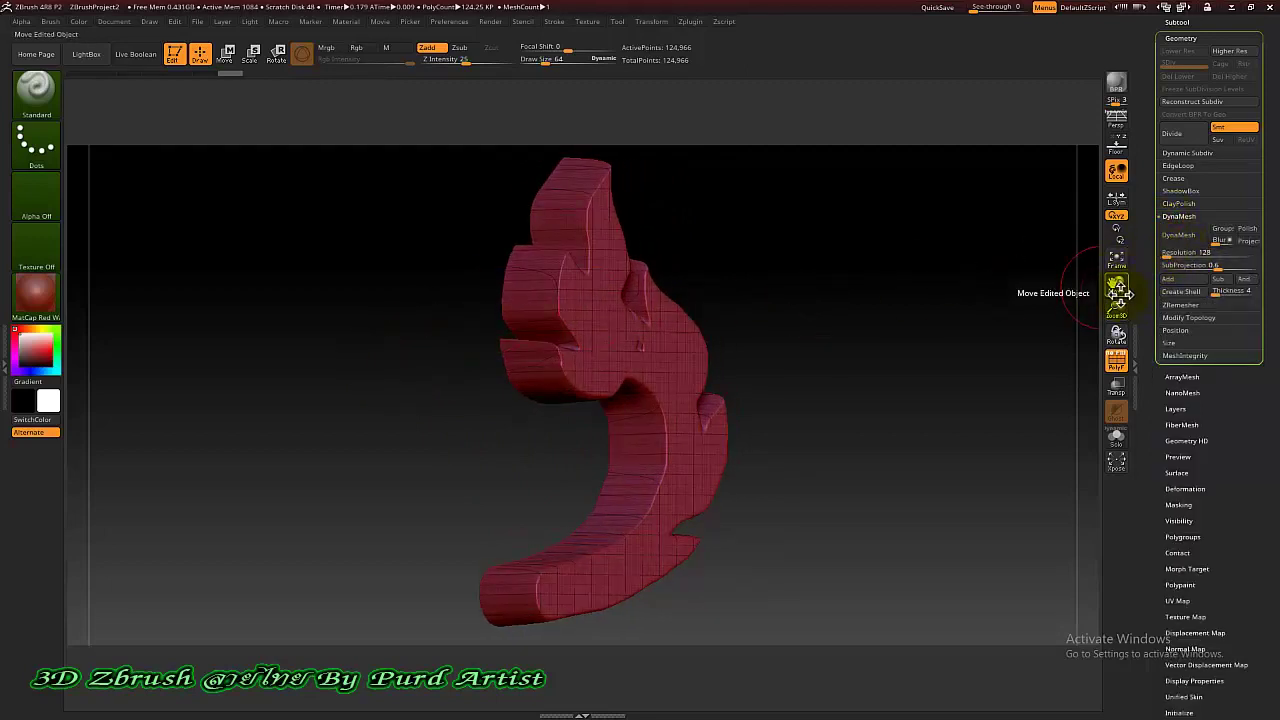
click(1186, 250)
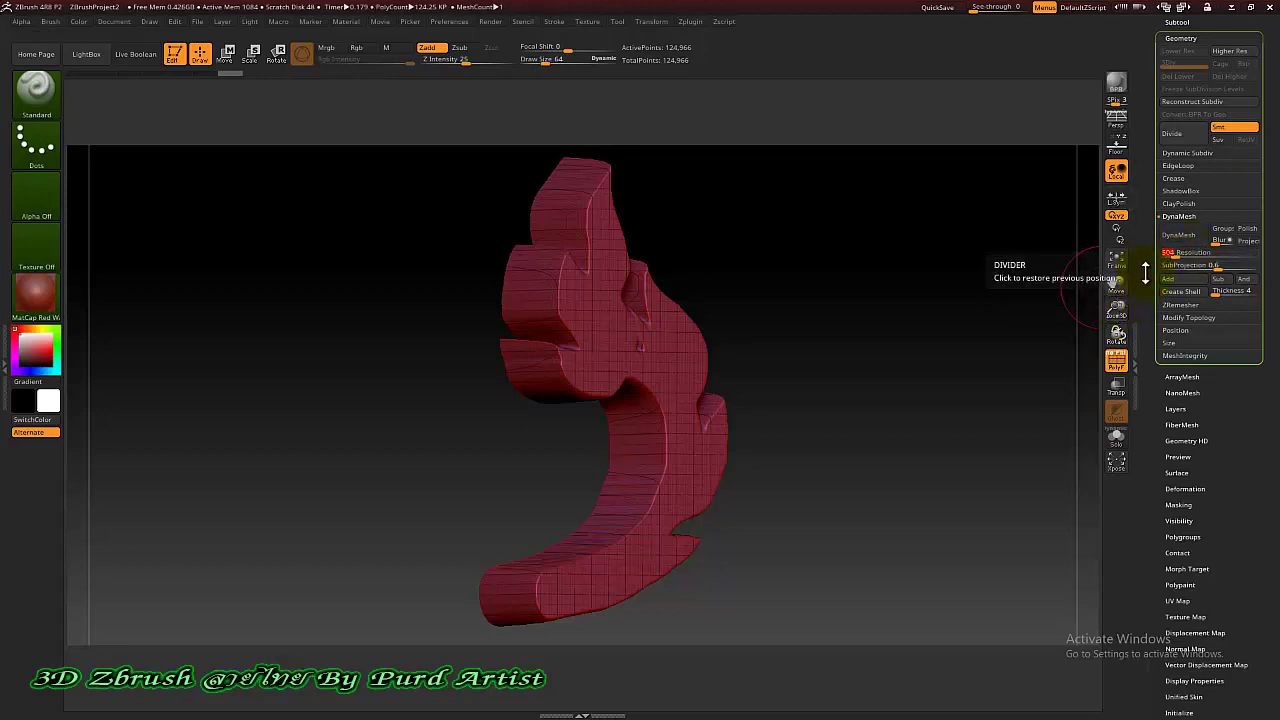
drag(1162, 252, 1172, 250)
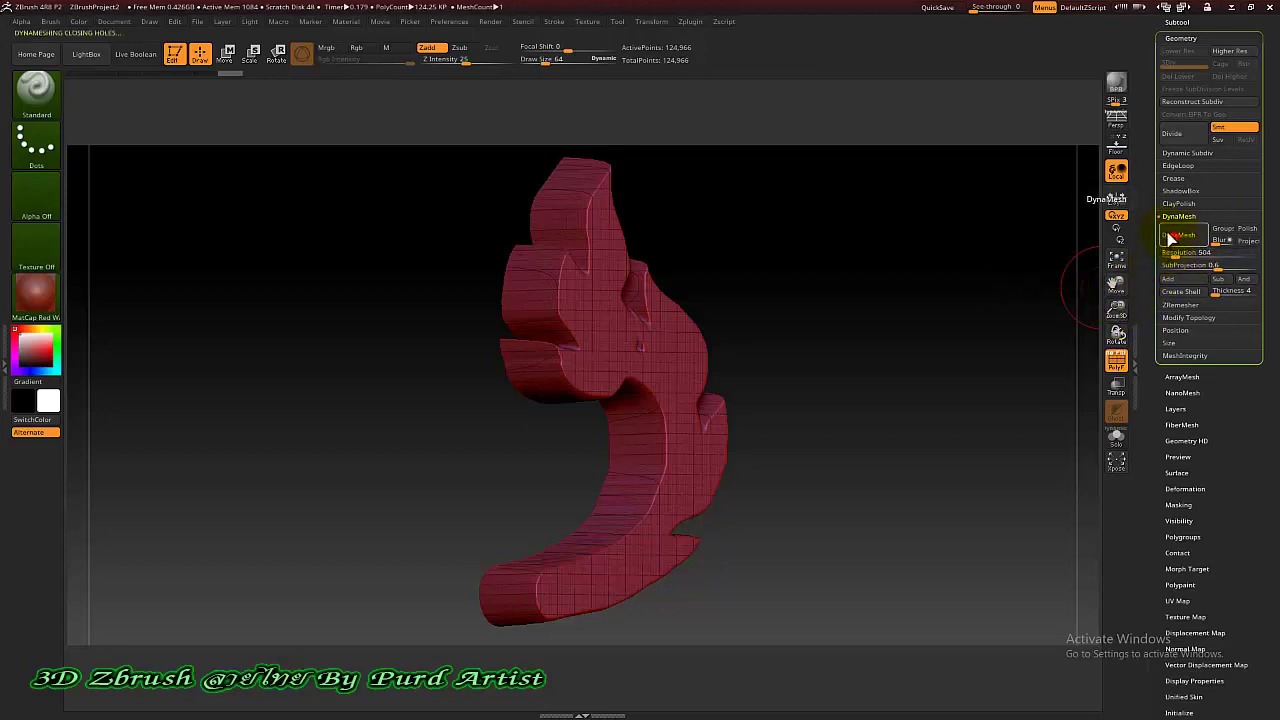
click(1178, 234)
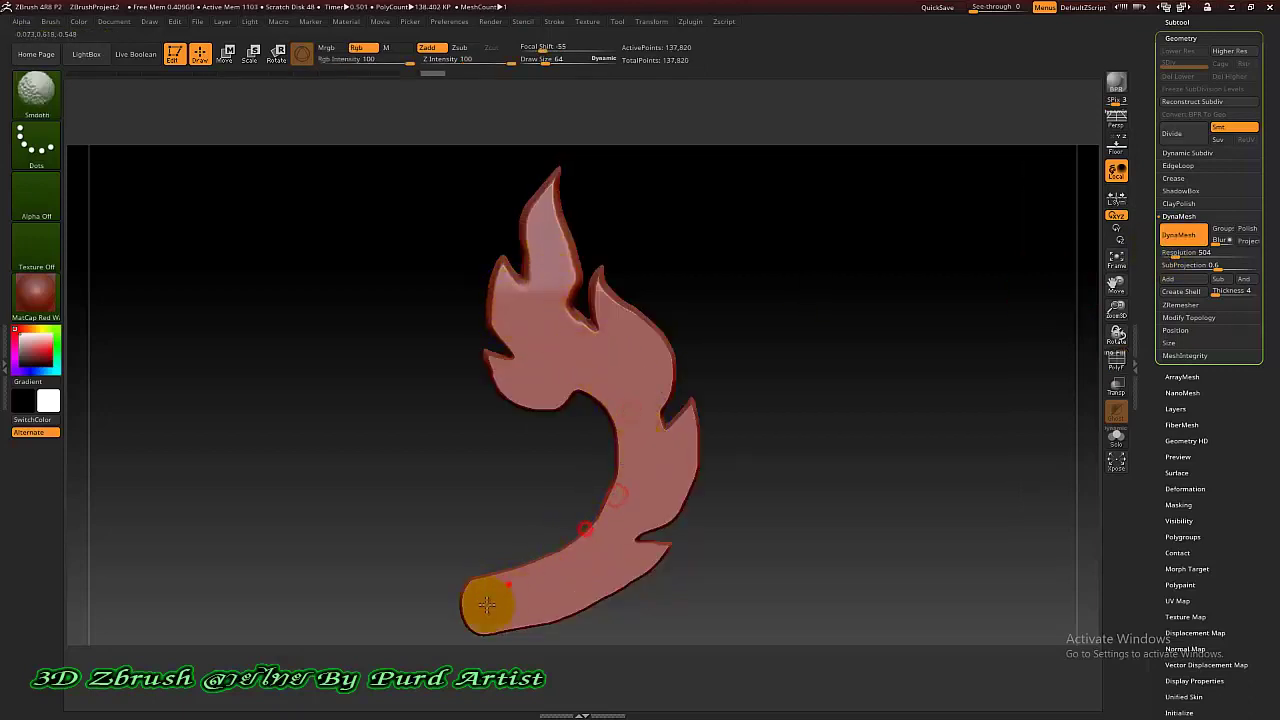
Step: Switch to the Flatten brush and flatten and smooth the upper flame and left lobe
key(shift)
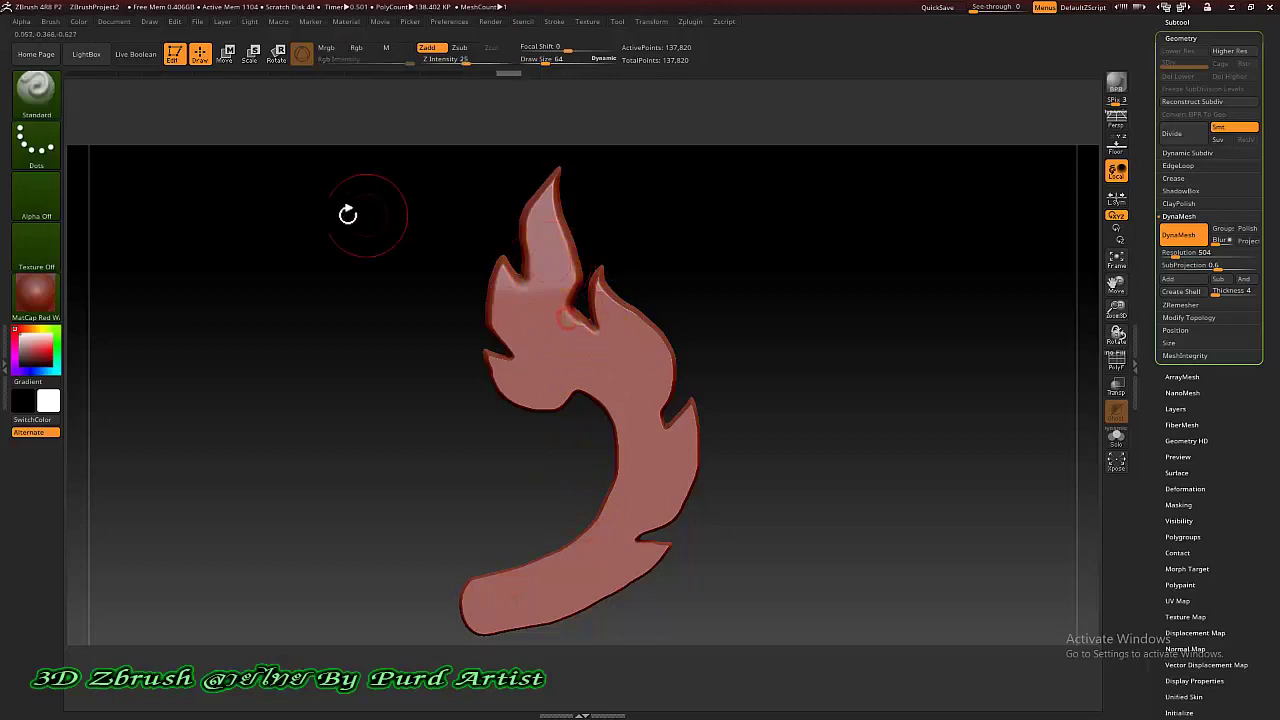
key(b)
key(f)
key(l)
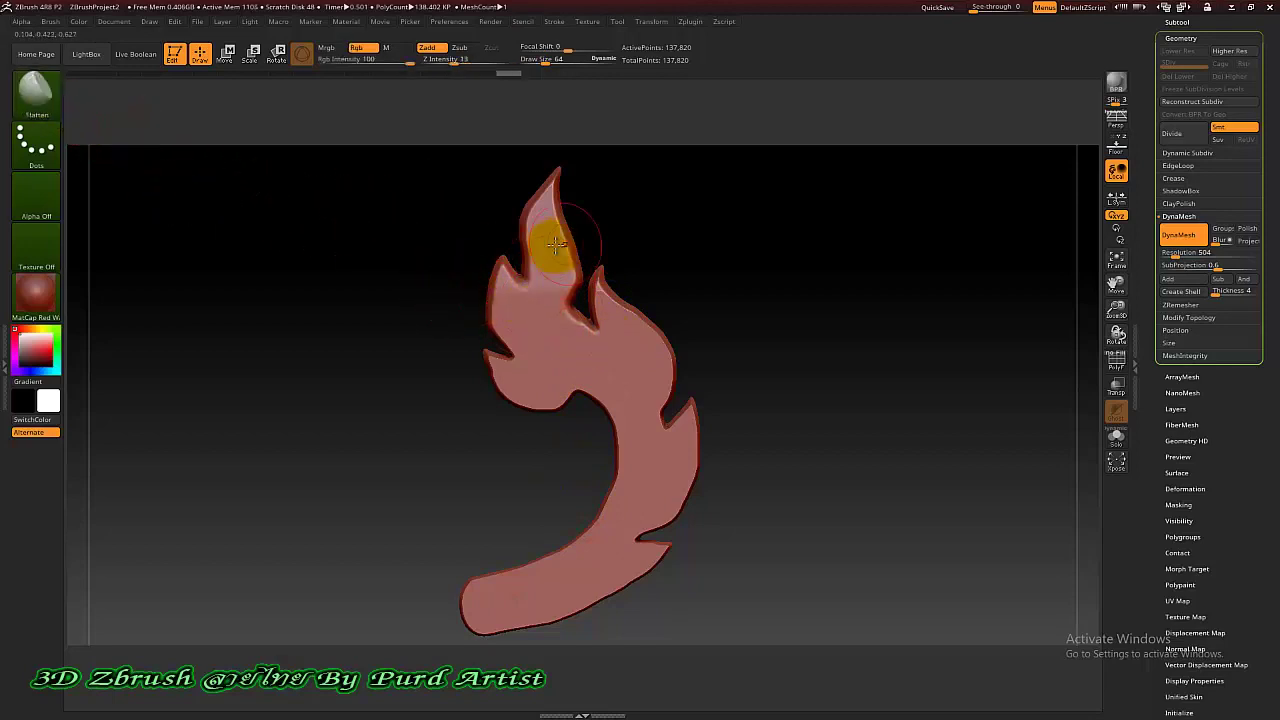
alt+drag(383, 294, 357, 360)
mouse_move(514, 250)
mouse_down()
mouse_move(565, 443)
mouse_move(505, 250)
mouse_move(503, 300)
mouse_move(531, 226)
mouse_move(529, 300)
mouse_up()
alt+drag(354, 390, 346, 300)
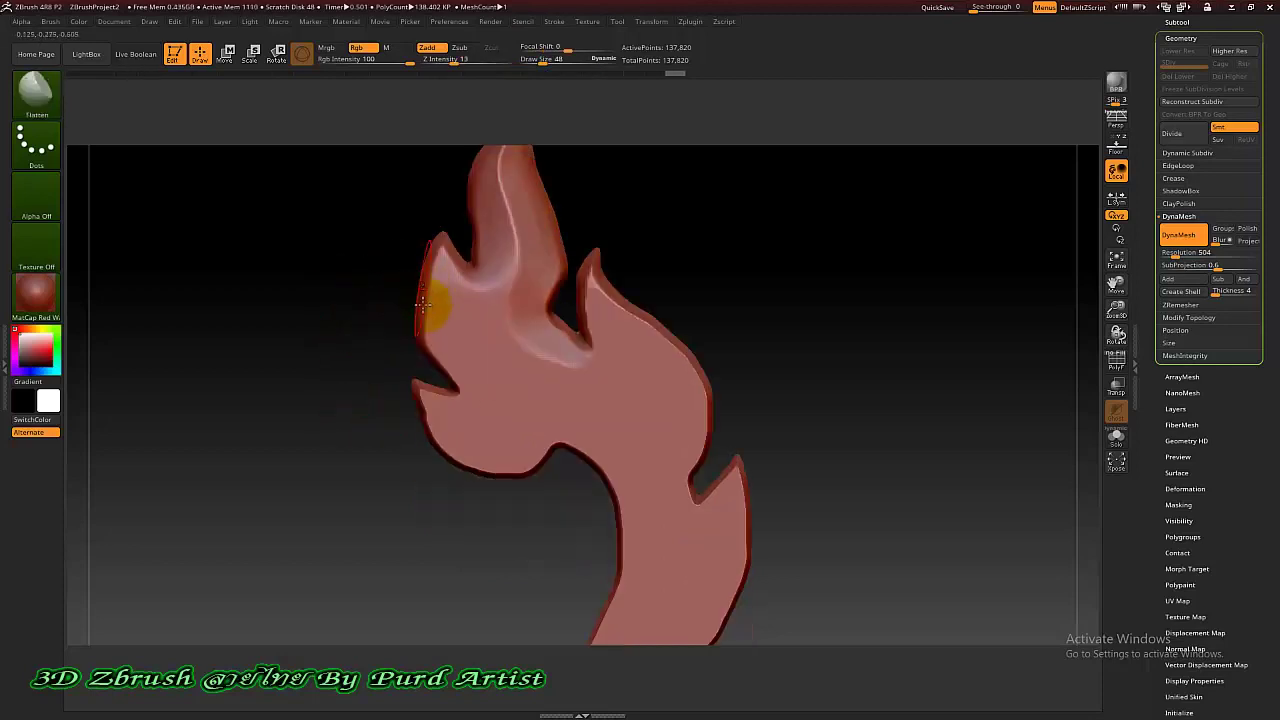
mouse_move(438, 297)
mouse_down()
mouse_move(430, 281)
mouse_move(429, 310)
mouse_up()
drag(460, 374, 445, 352)
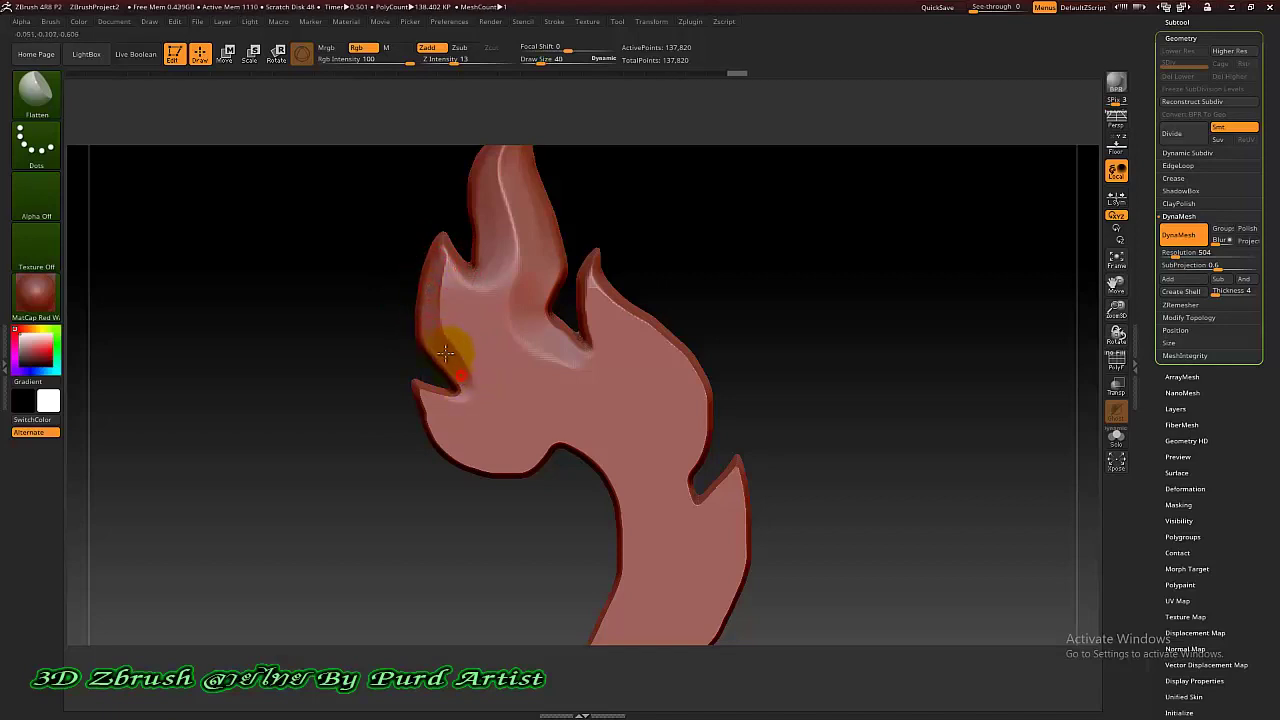
shift+drag(423, 300, 460, 350)
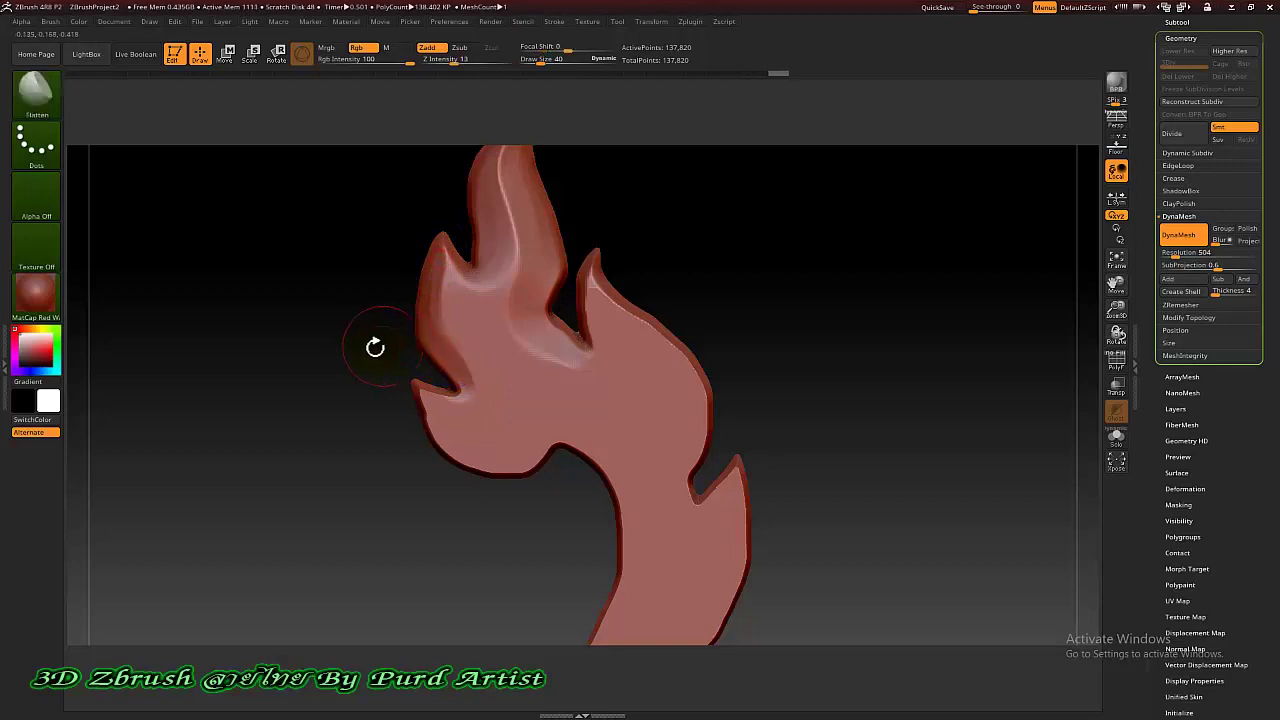
Step: Bevel and smooth the right lobe edge, lower tail and inner curves
mouse_move(345, 413)
mouse_down()
mouse_move(314, 360)
mouse_move(377, 323)
mouse_up()
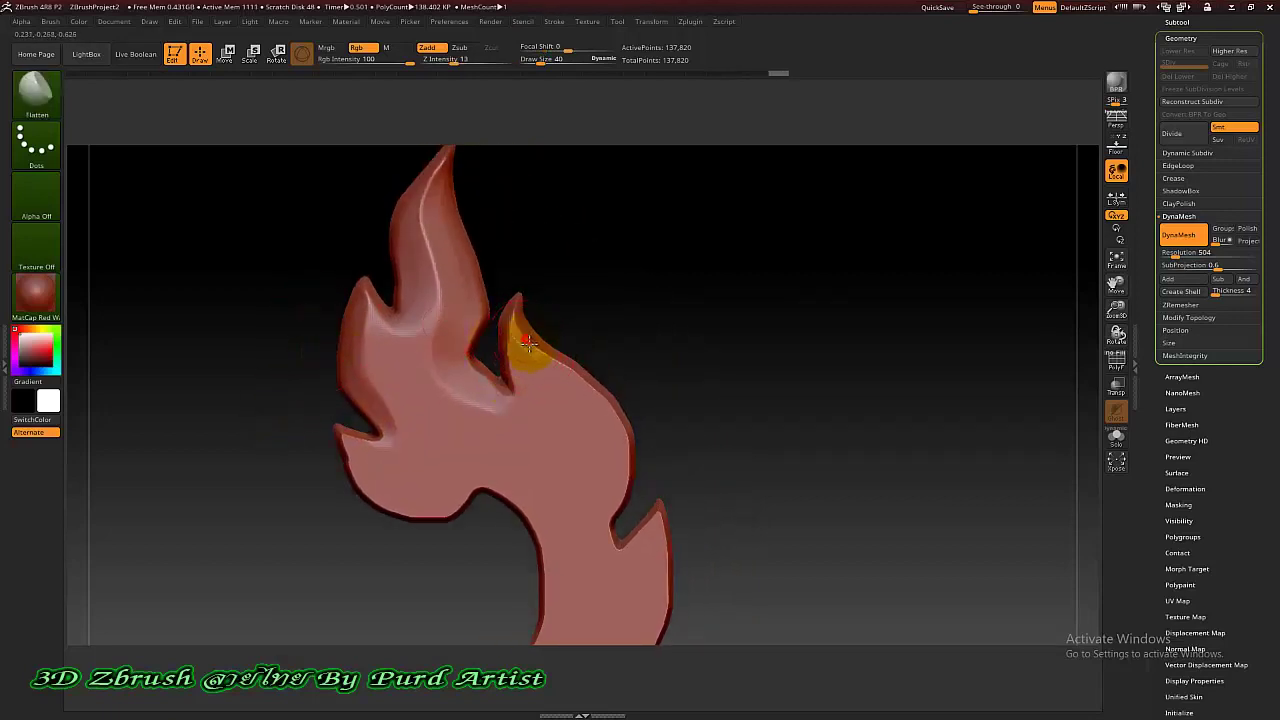
drag(528, 343, 618, 487)
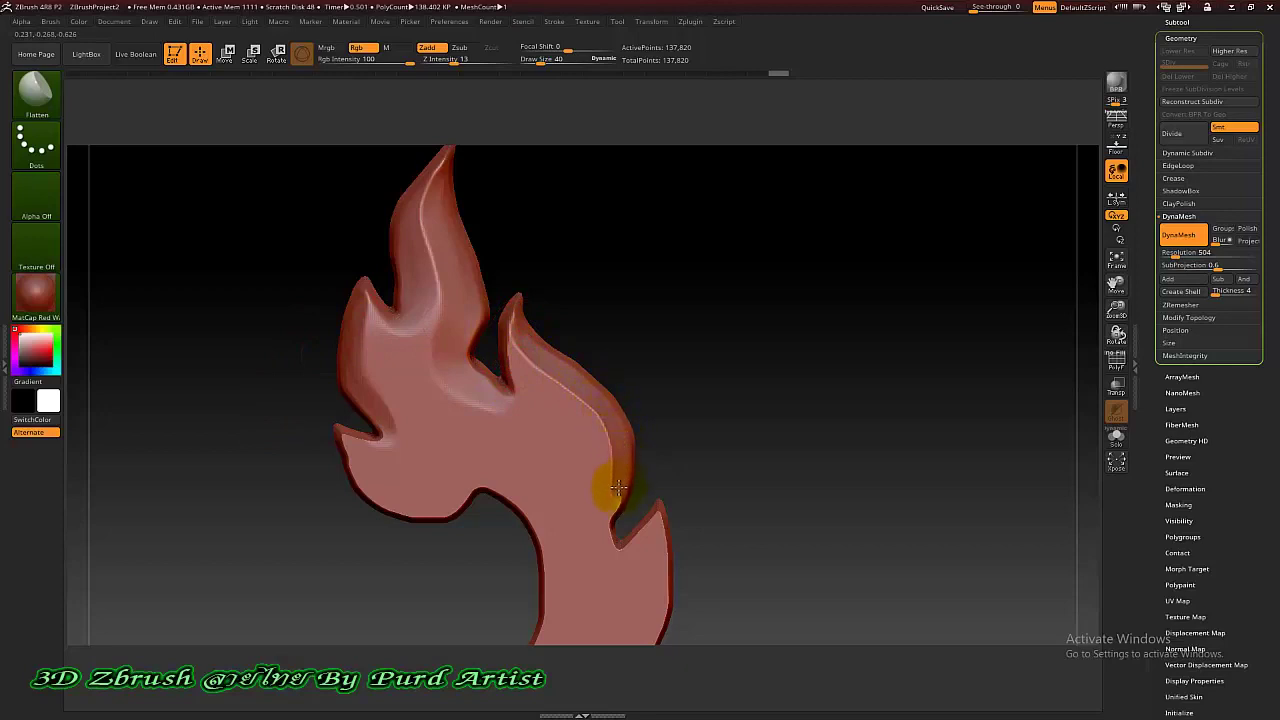
alt+drag(680, 431, 691, 260)
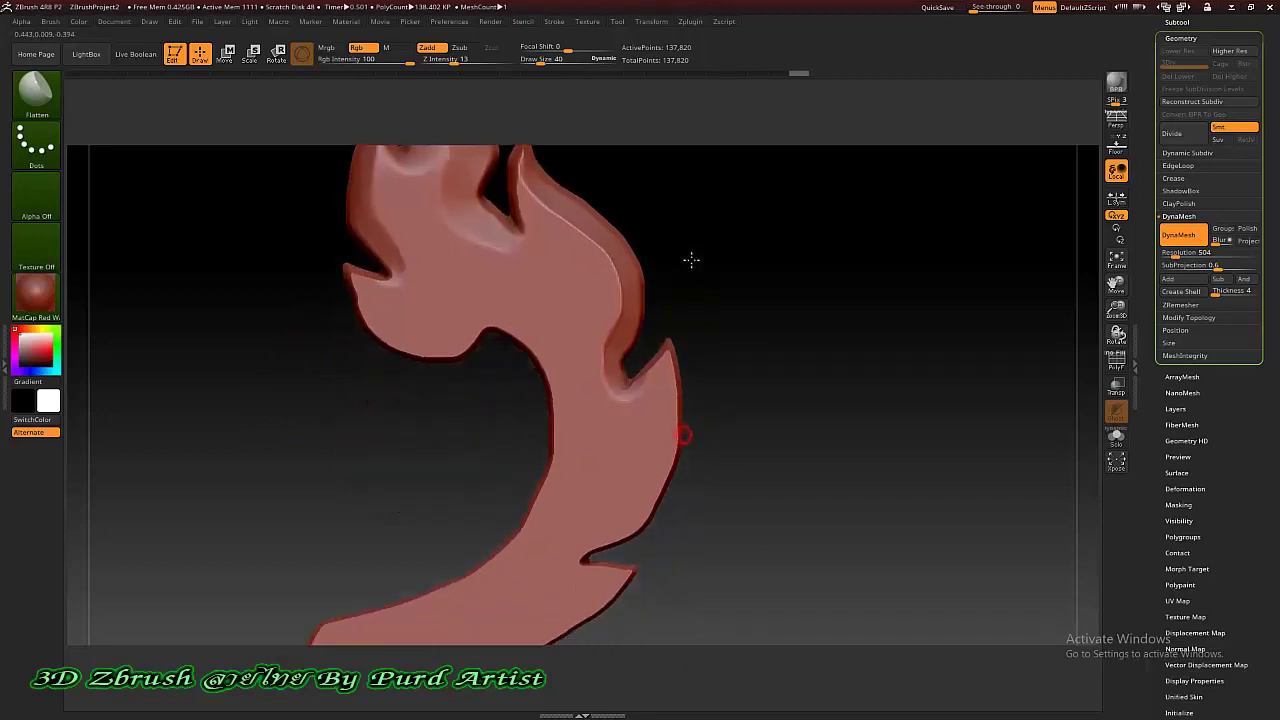
mouse_move(672, 365)
mouse_down()
mouse_move(657, 457)
mouse_move(586, 529)
mouse_up()
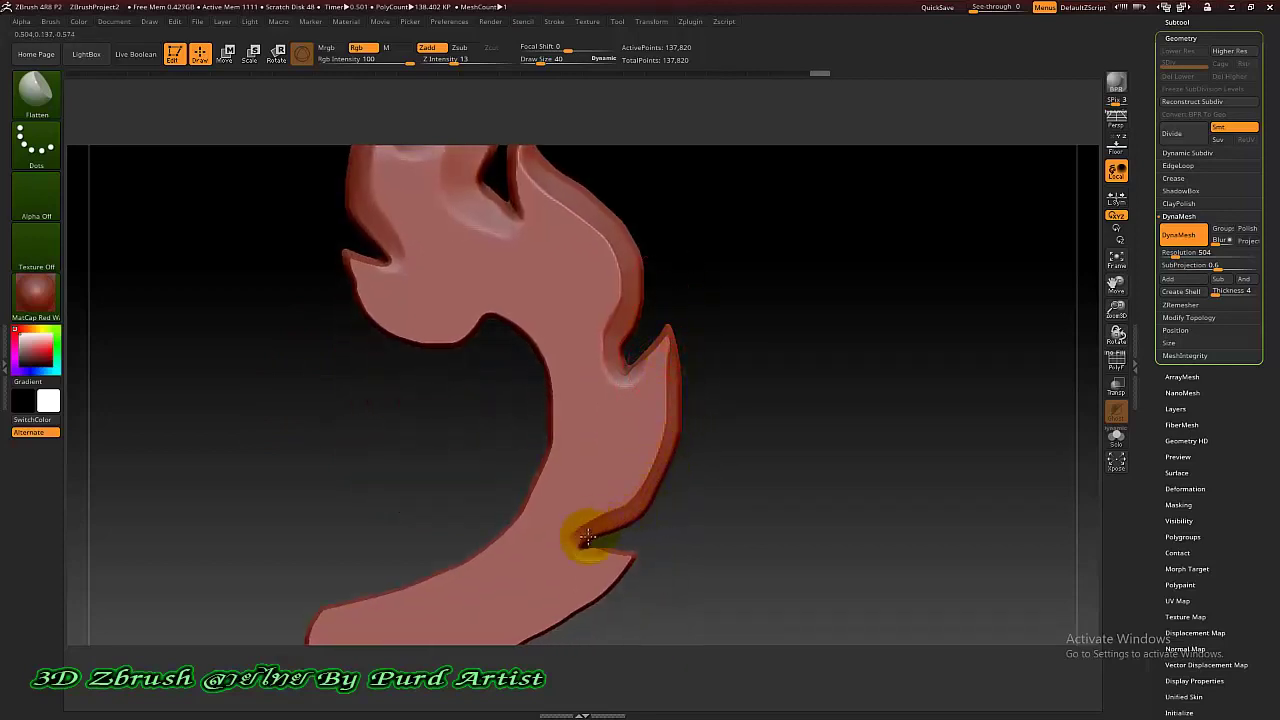
mouse_move(620, 580)
alt+mouse_down()
mouse_move(670, 400)
mouse_move(529, 480)
mouse_move(375, 490)
alt+mouse_up()
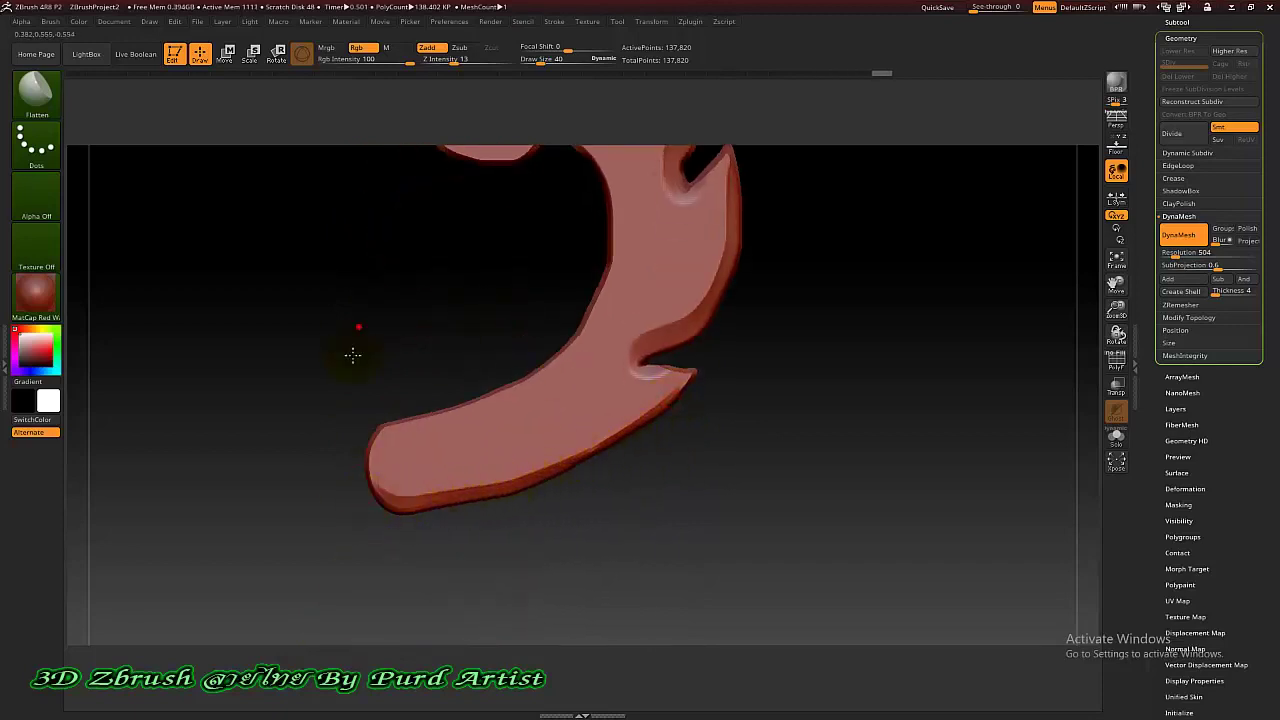
alt+drag(351, 354, 311, 474)
mouse_move(457, 271)
shift+mouse_down()
mouse_move(483, 272)
mouse_move(580, 408)
mouse_move(414, 549)
shift+mouse_up()
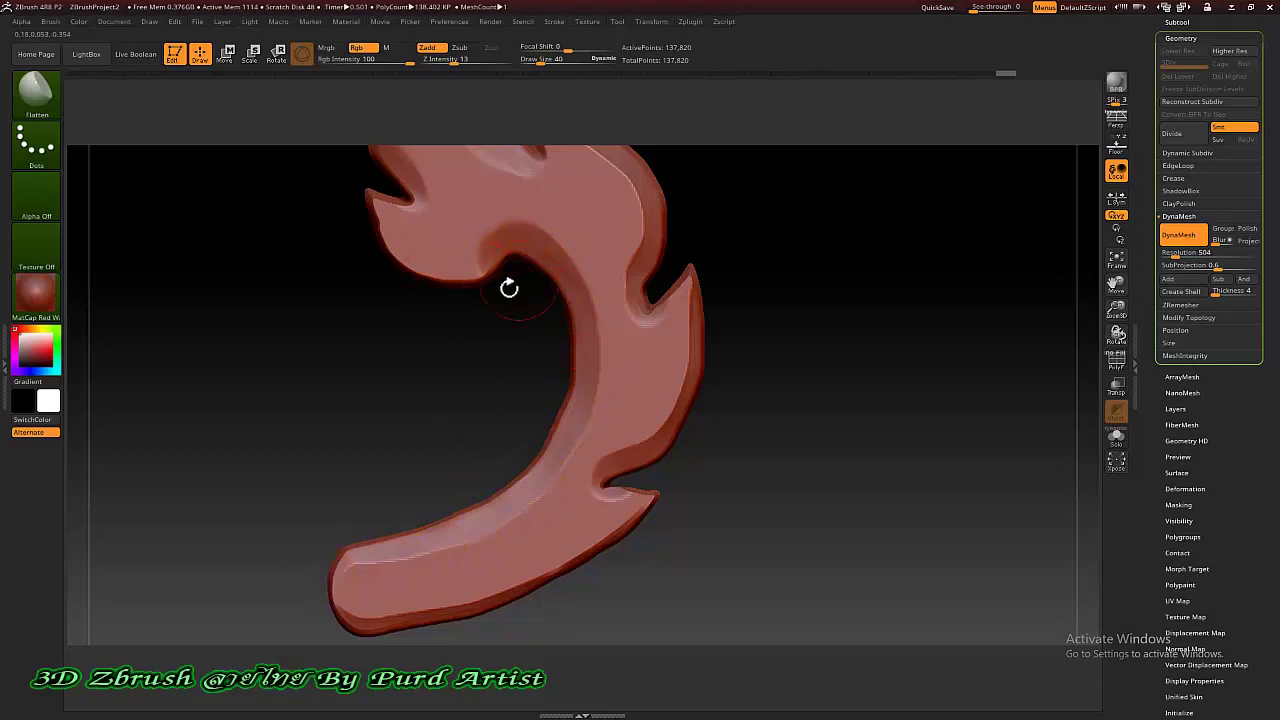
mouse_move(509, 286)
mouse_down()
mouse_move(491, 223)
mouse_move(571, 300)
mouse_move(503, 517)
mouse_move(457, 549)
mouse_move(368, 566)
mouse_up()
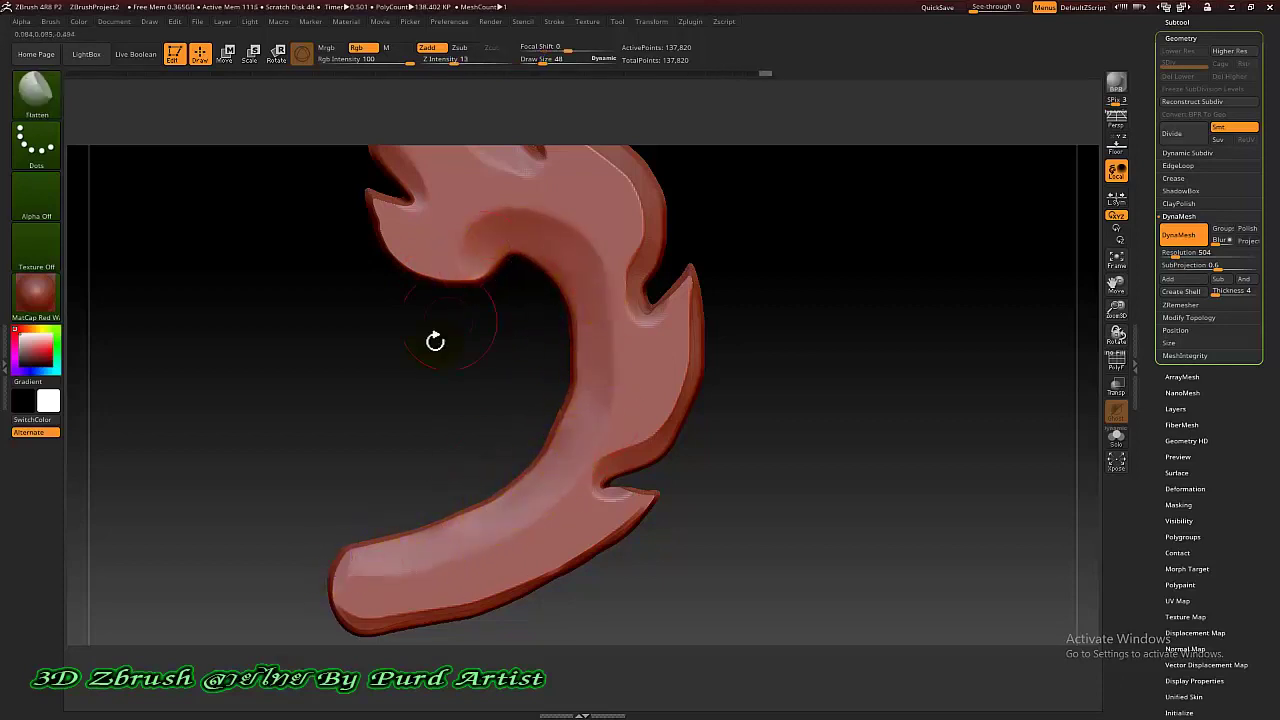
Step: Orbit to view the whole flame and open the ZRemesher settings
mouse_move(434, 343)
mouse_down()
mouse_move(291, 386)
mouse_move(410, 398)
mouse_move(349, 400)
mouse_move(283, 380)
mouse_move(291, 394)
mouse_move(400, 406)
mouse_move(357, 380)
mouse_move(473, 391)
mouse_move(354, 380)
mouse_up()
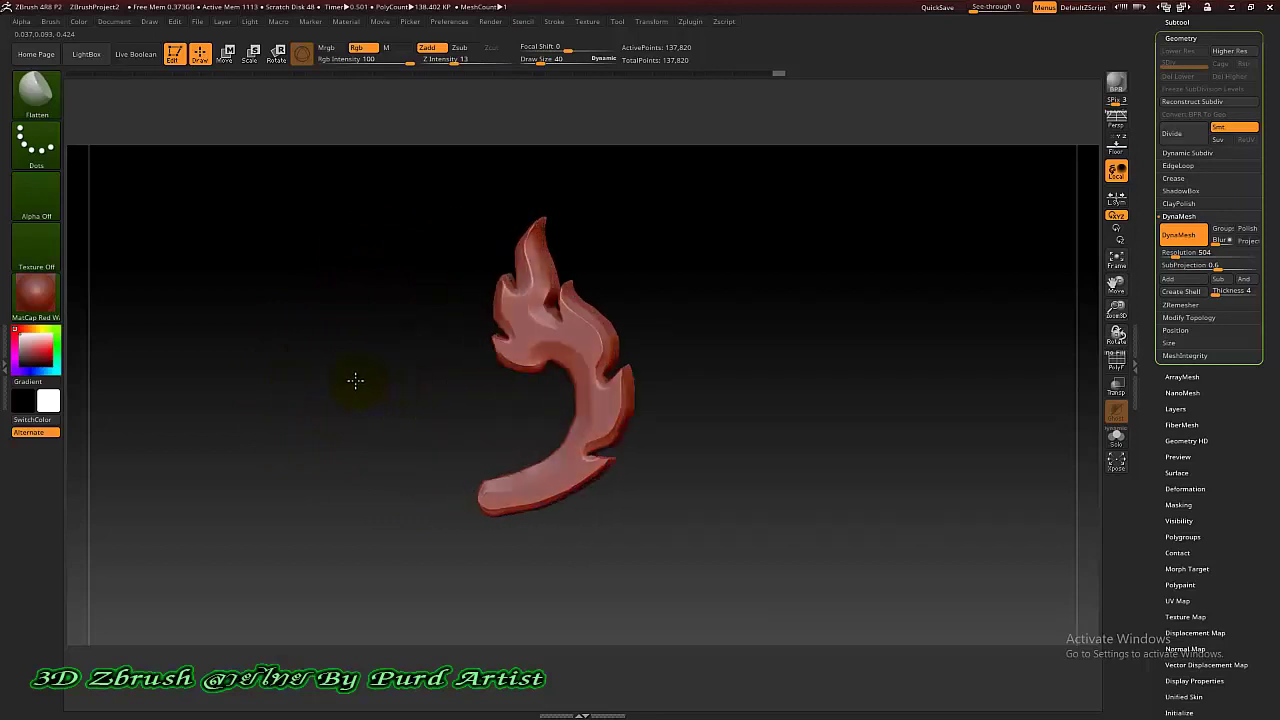
drag(505, 242, 548, 207)
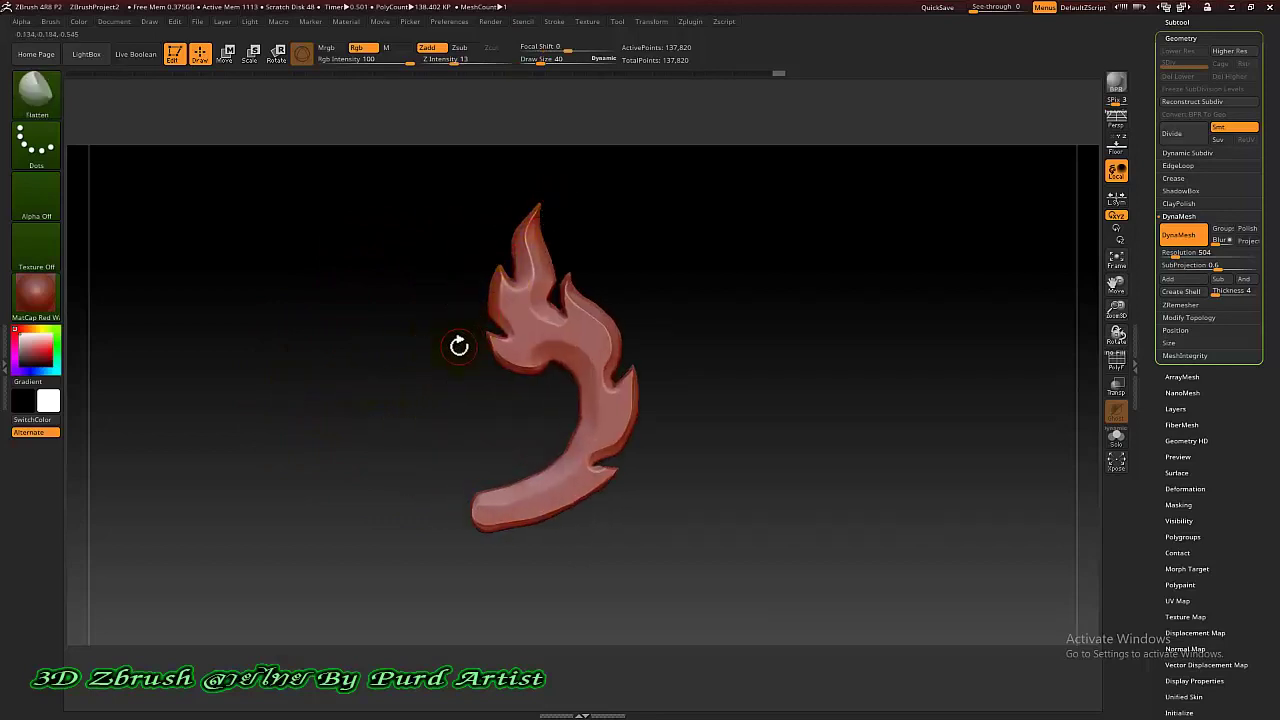
drag(484, 364, 420, 386)
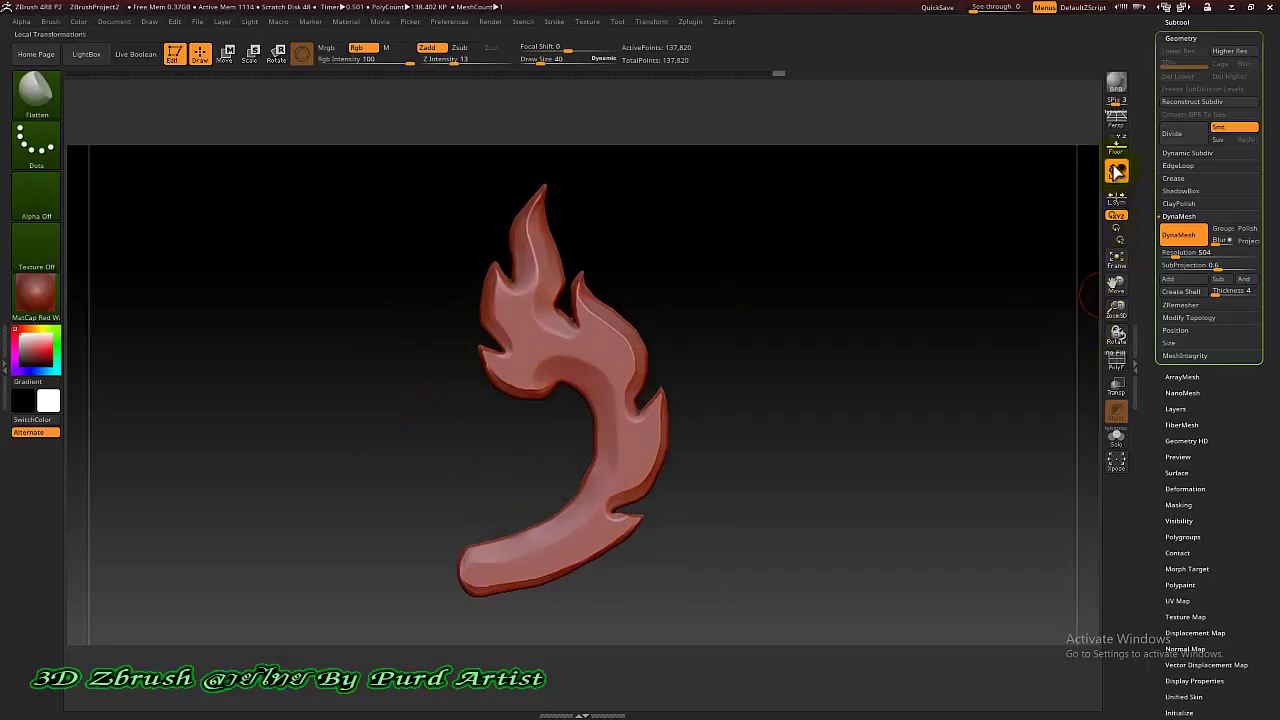
click(1175, 304)
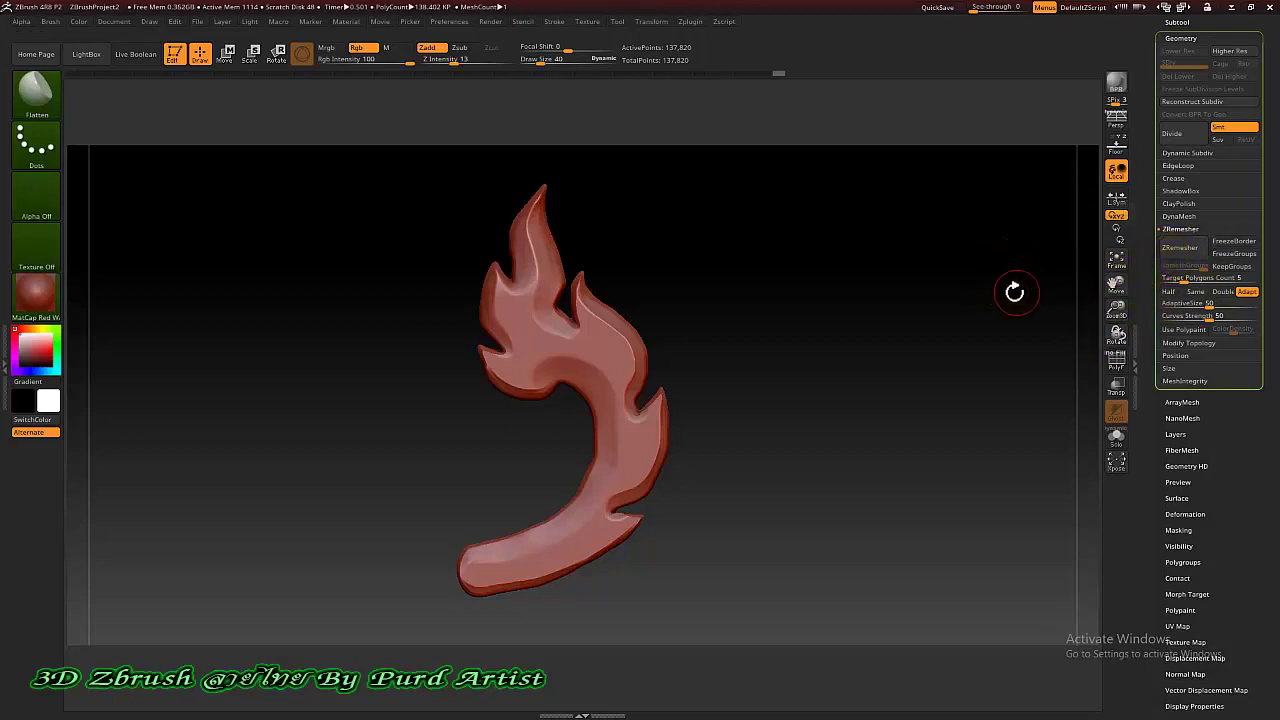
Step: Show PolyFrame and ZRemesh the flame down to 9,941 points, viewed from the front
key(shift+f)
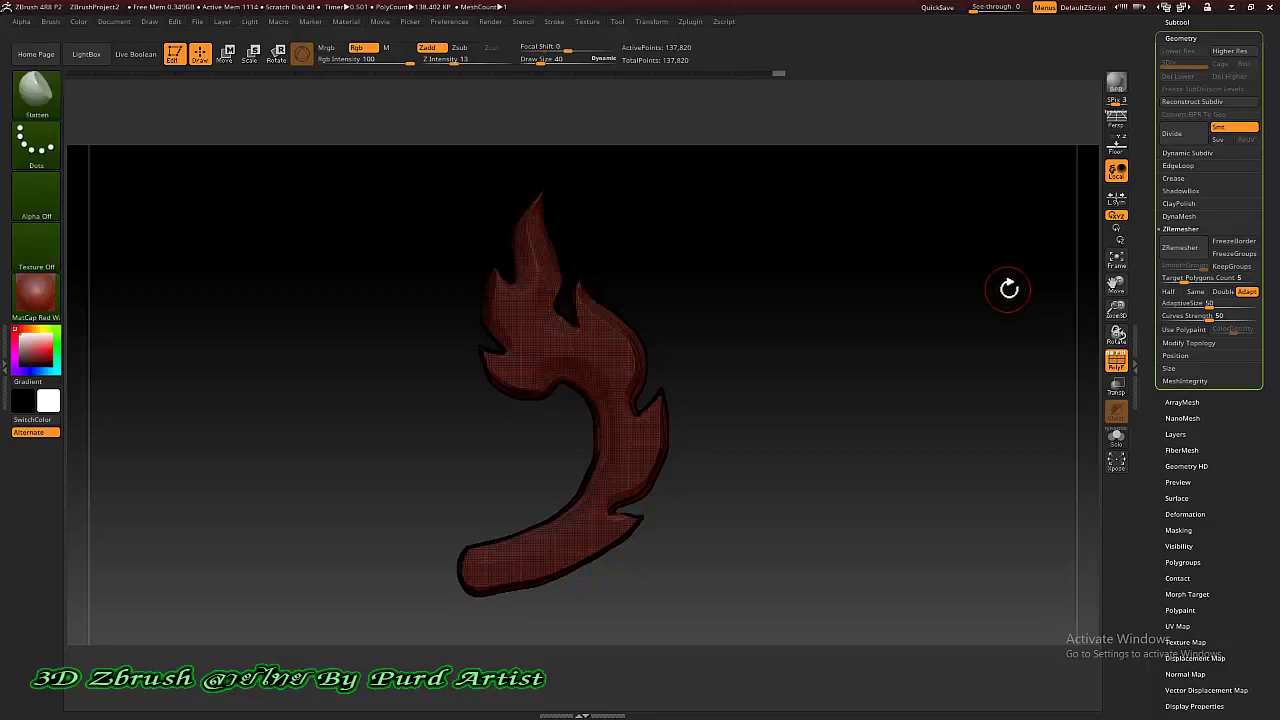
click(1178, 248)
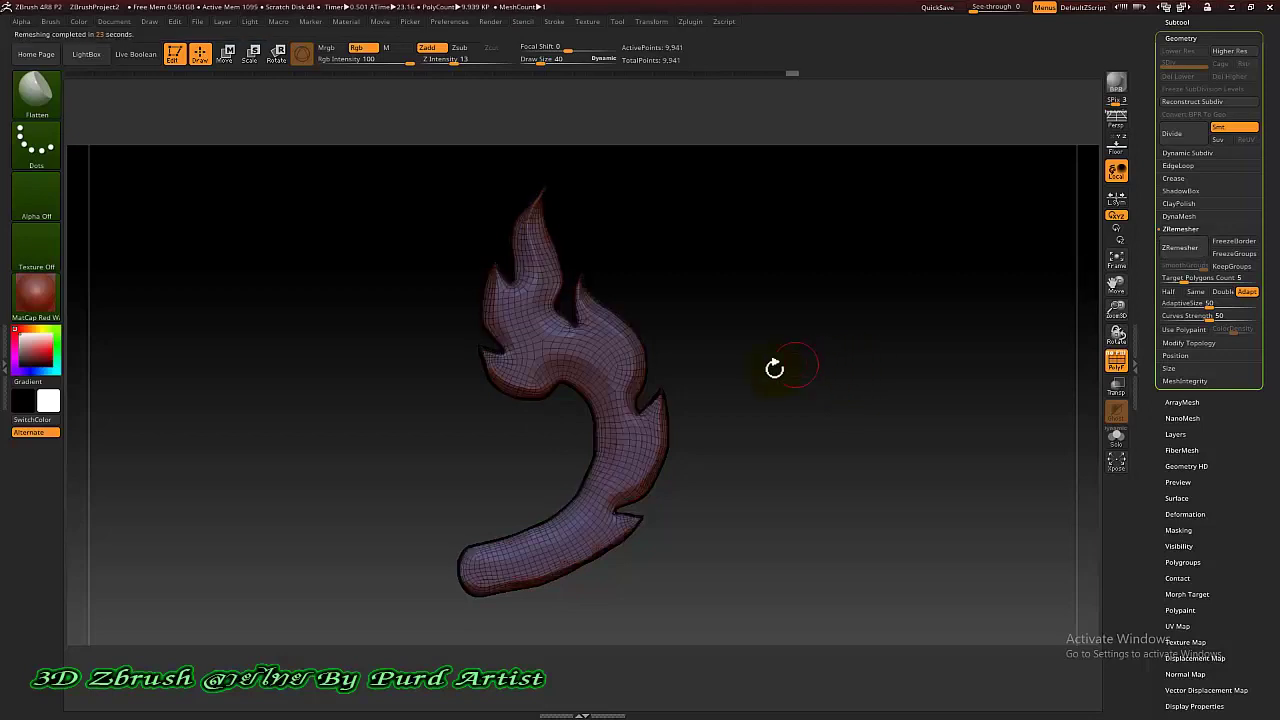
mouse_move(838, 389)
mouse_down()
mouse_move(780, 394)
mouse_move(771, 384)
mouse_move(785, 374)
mouse_up()
Step: Hide PolyFrame and smooth the remeshed flame's inner curve and lower tail
key(shift+f)
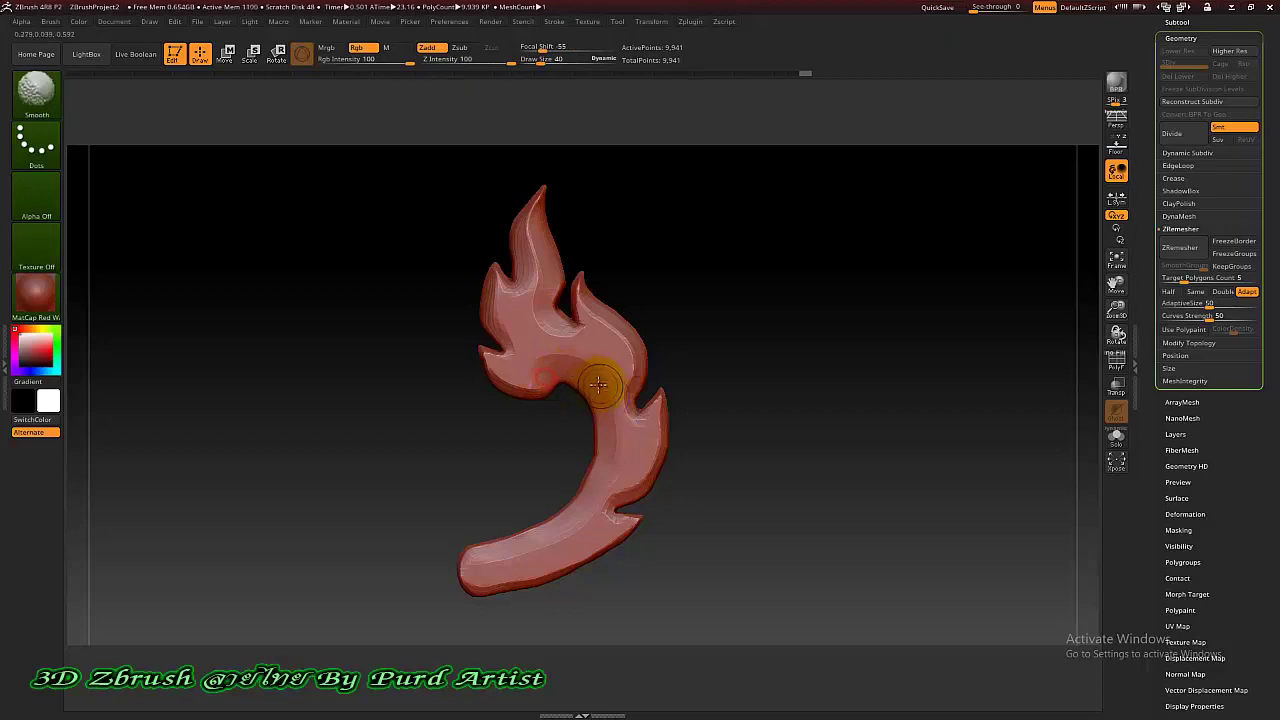
mouse_move(598, 385)
mouse_down()
mouse_move(606, 457)
mouse_move(571, 520)
mouse_move(509, 545)
mouse_move(471, 543)
mouse_up()
mouse_move(609, 380)
mouse_down()
mouse_move(586, 363)
mouse_move(527, 376)
mouse_move(497, 290)
mouse_move(506, 322)
mouse_move(486, 345)
mouse_up()
mouse_move(423, 432)
mouse_down()
mouse_move(414, 414)
mouse_move(463, 334)
mouse_move(451, 317)
mouse_move(415, 348)
mouse_move(457, 350)
mouse_move(394, 349)
mouse_move(422, 358)
mouse_up()
mouse_move(466, 394)
mouse_down()
mouse_move(457, 411)
mouse_move(423, 417)
mouse_move(430, 443)
mouse_move(408, 440)
mouse_up()
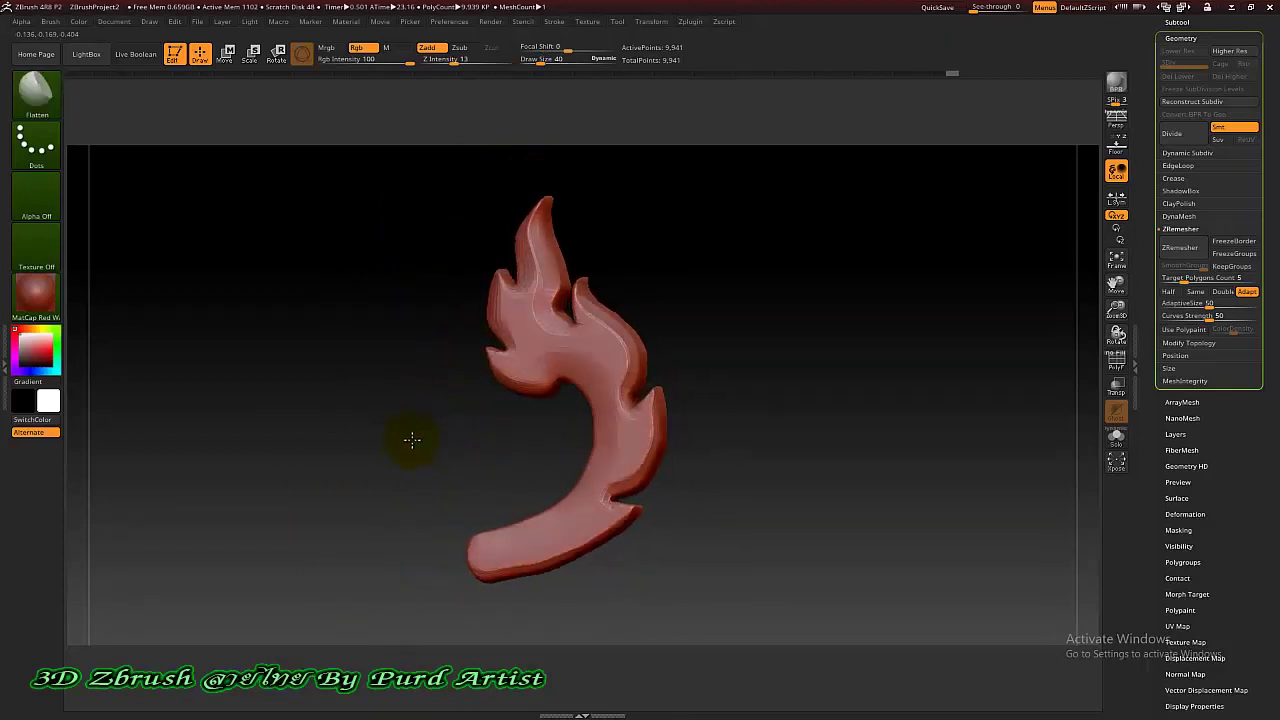